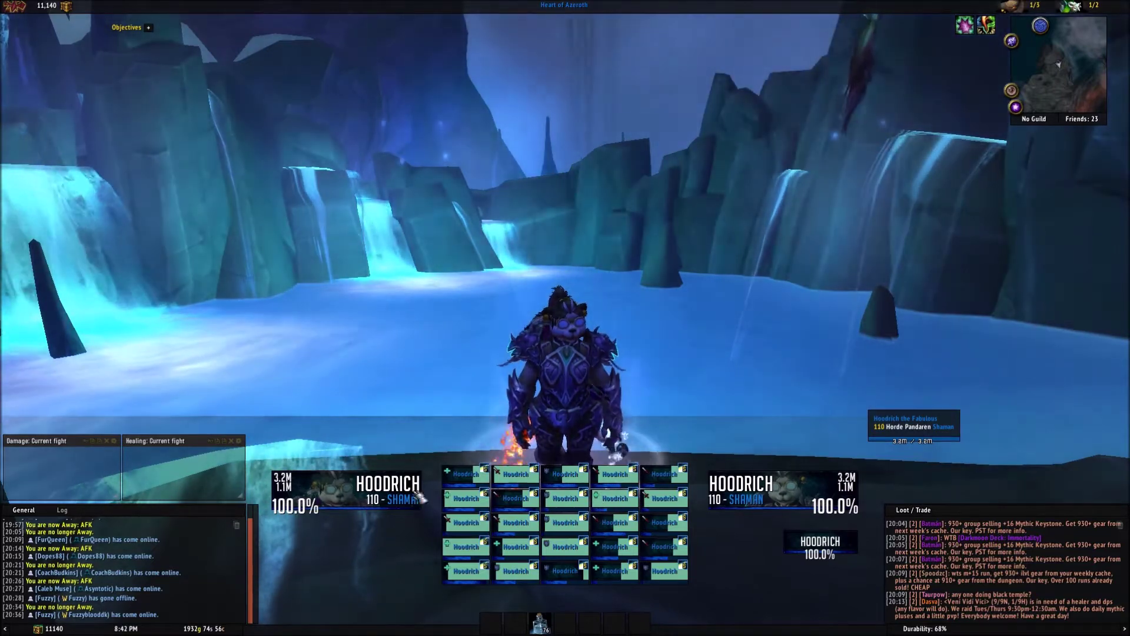
Open the WeakAuras options with /wa and shift the window slightly down and right
text(/w)
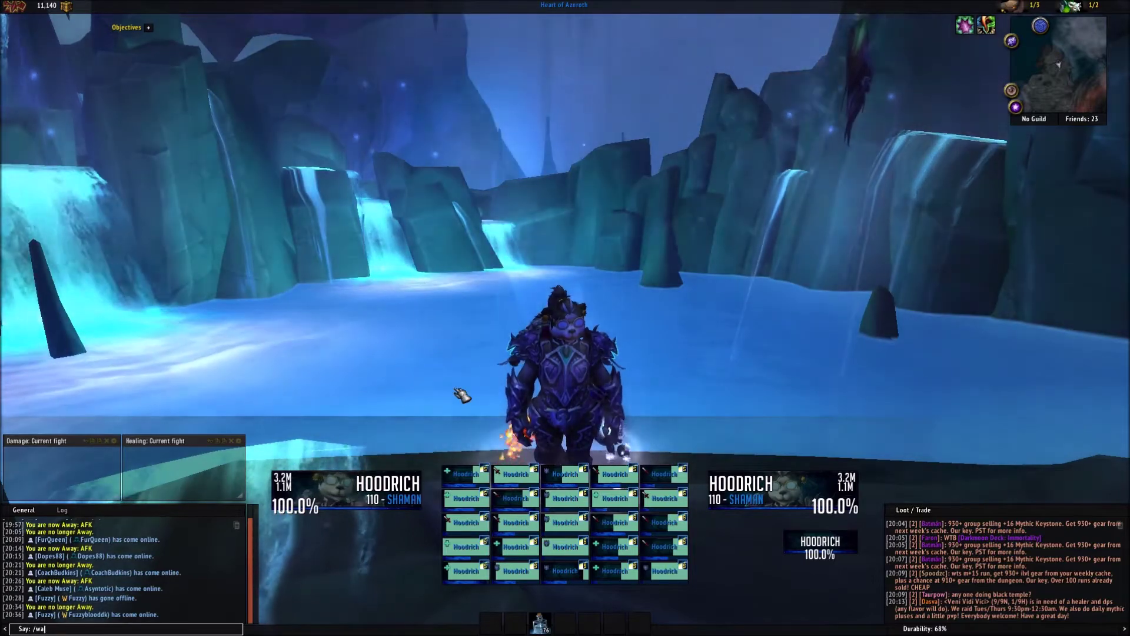
text(a)
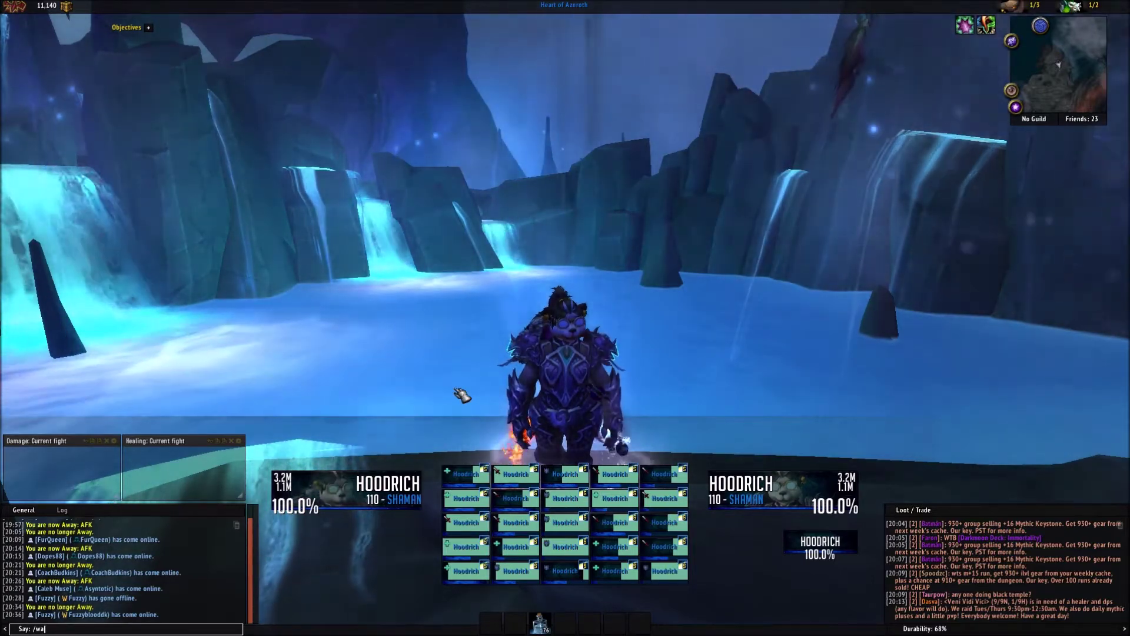
key(Return)
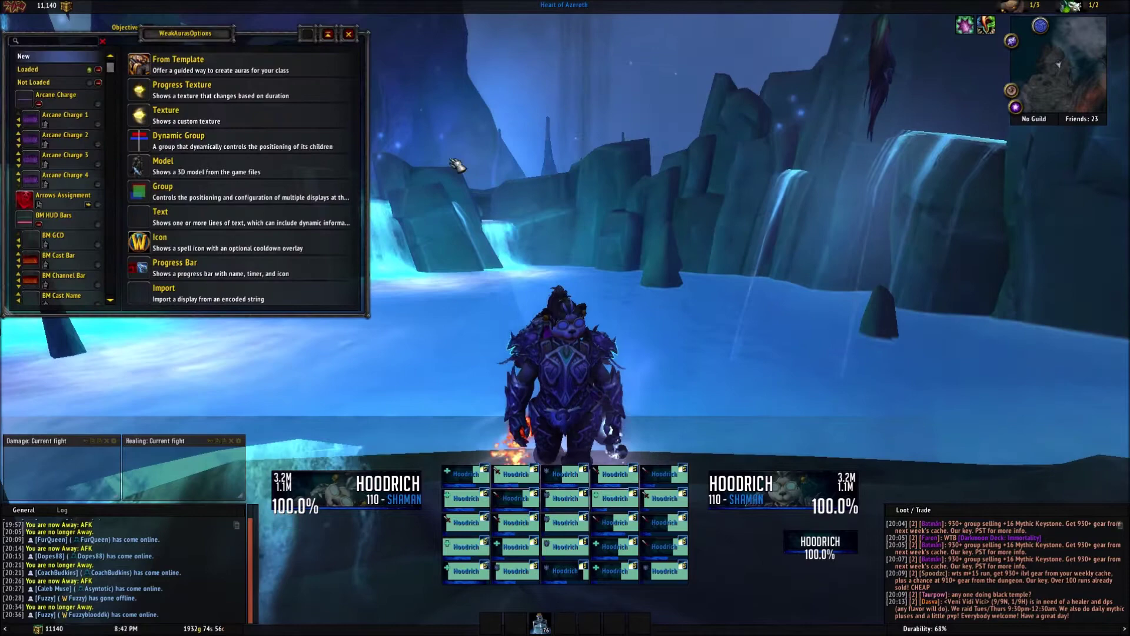
drag(185, 36, 208, 65)
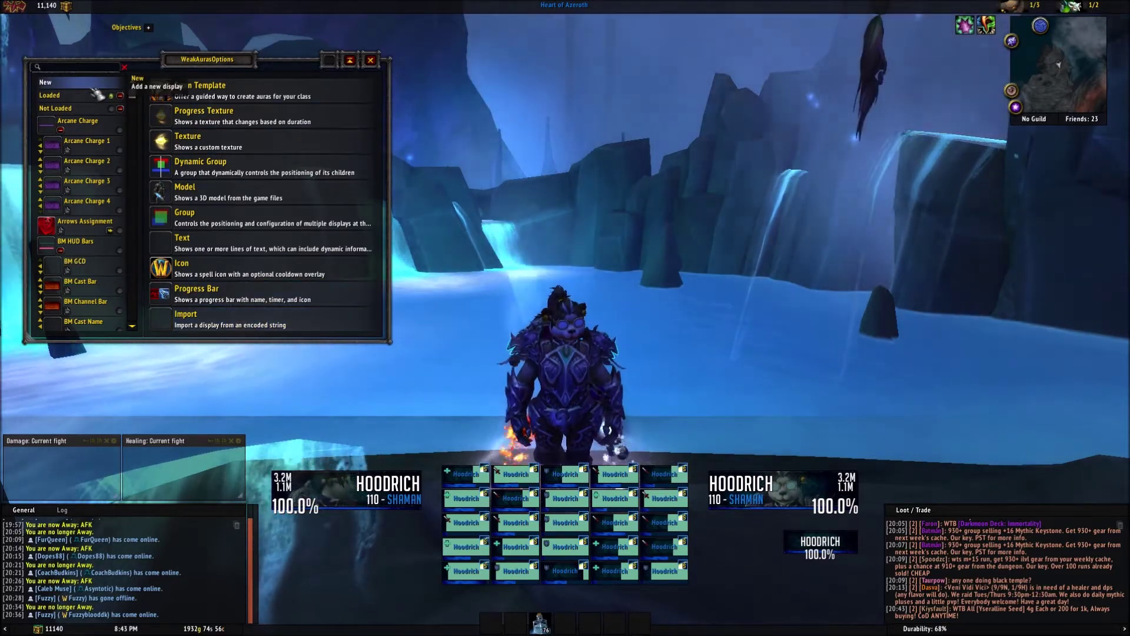
Paste the Healing Rain import string into Import and confirm importing the group
click(274, 321)
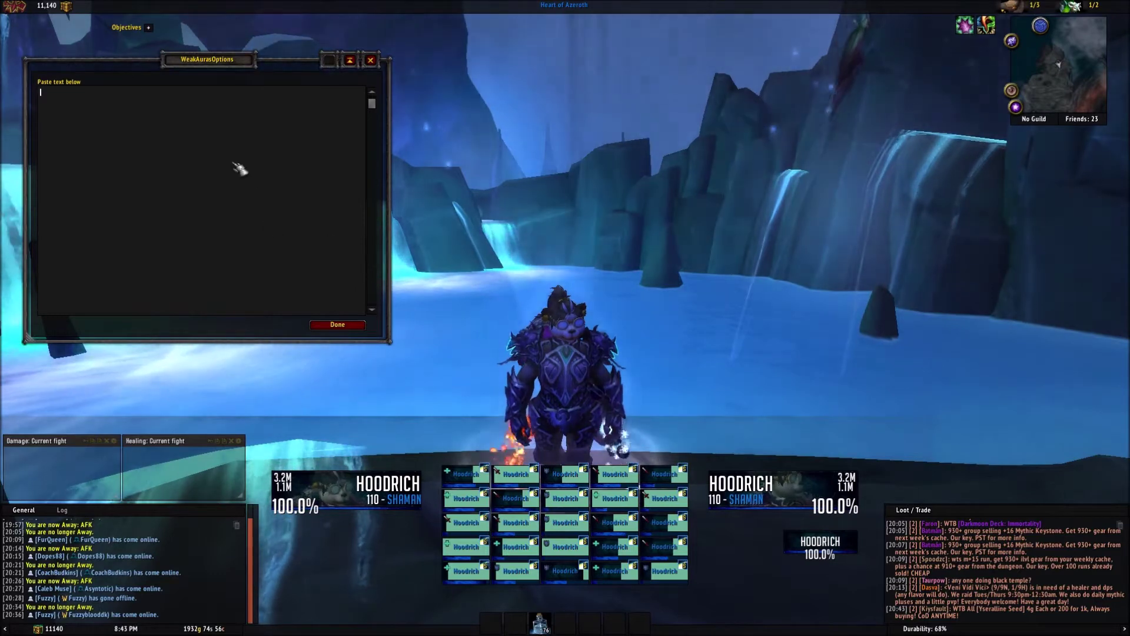
click(239, 169)
key(ctrl+v)
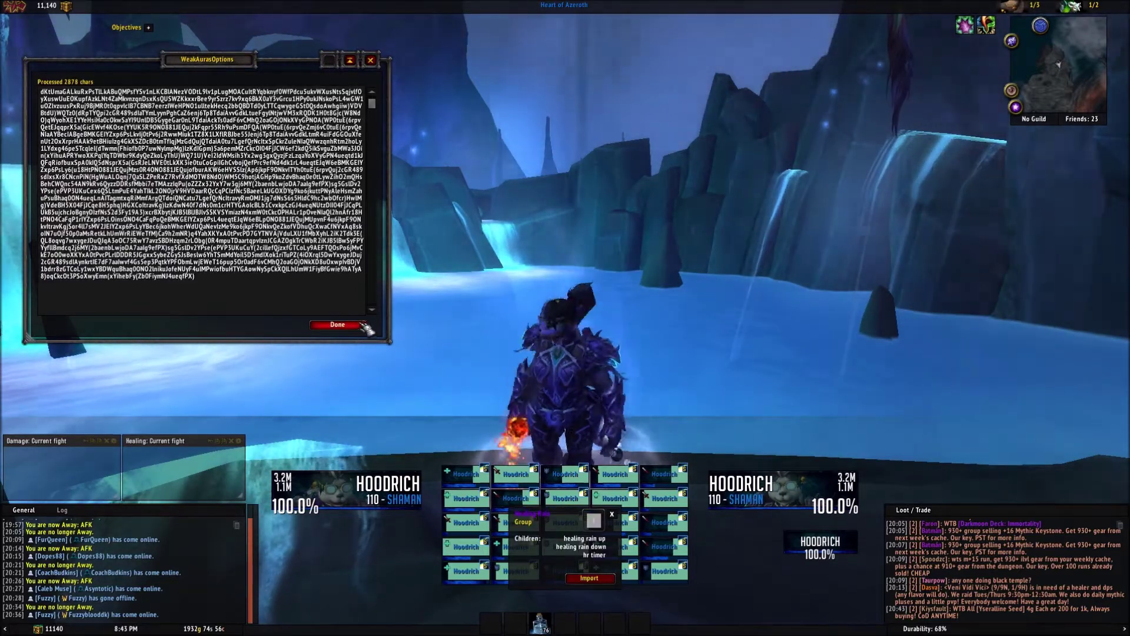
click(329, 324)
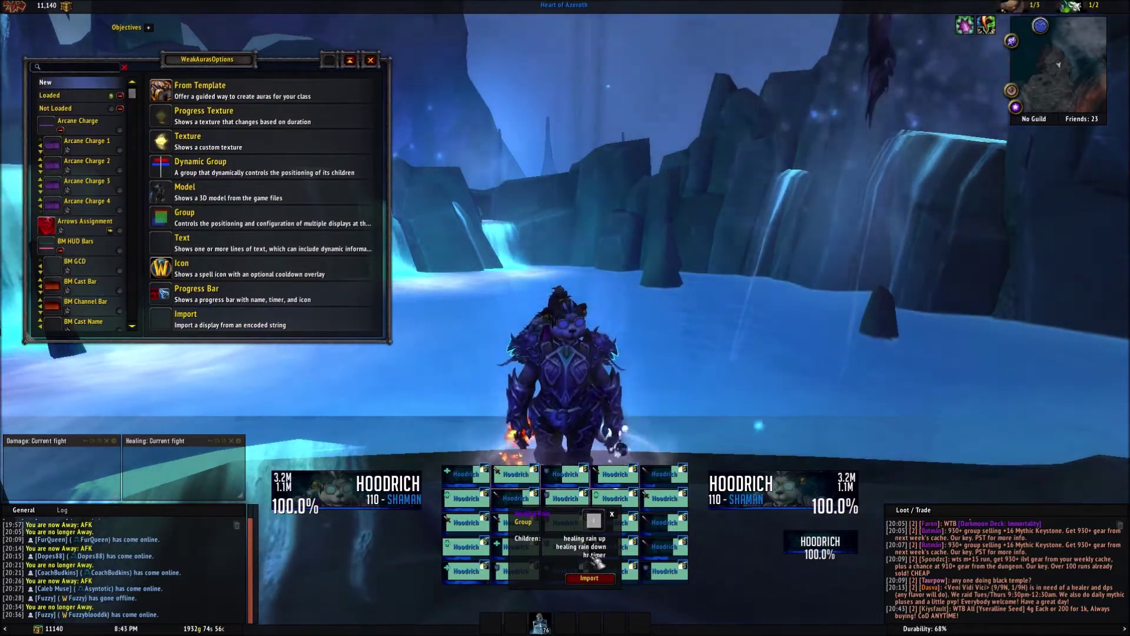
click(594, 578)
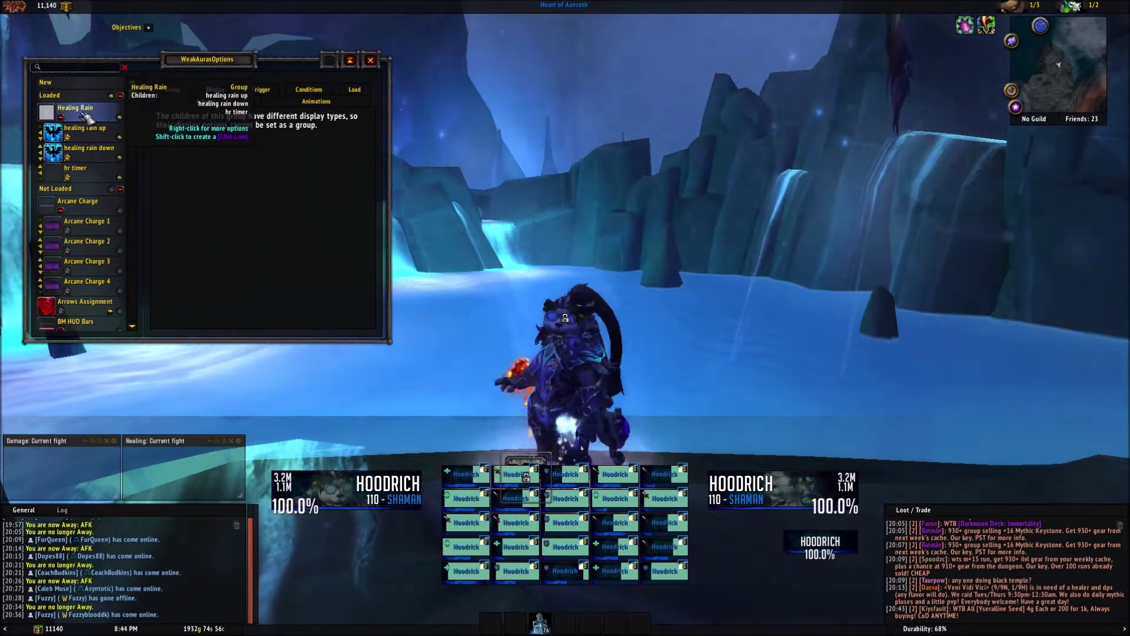
click(82, 131)
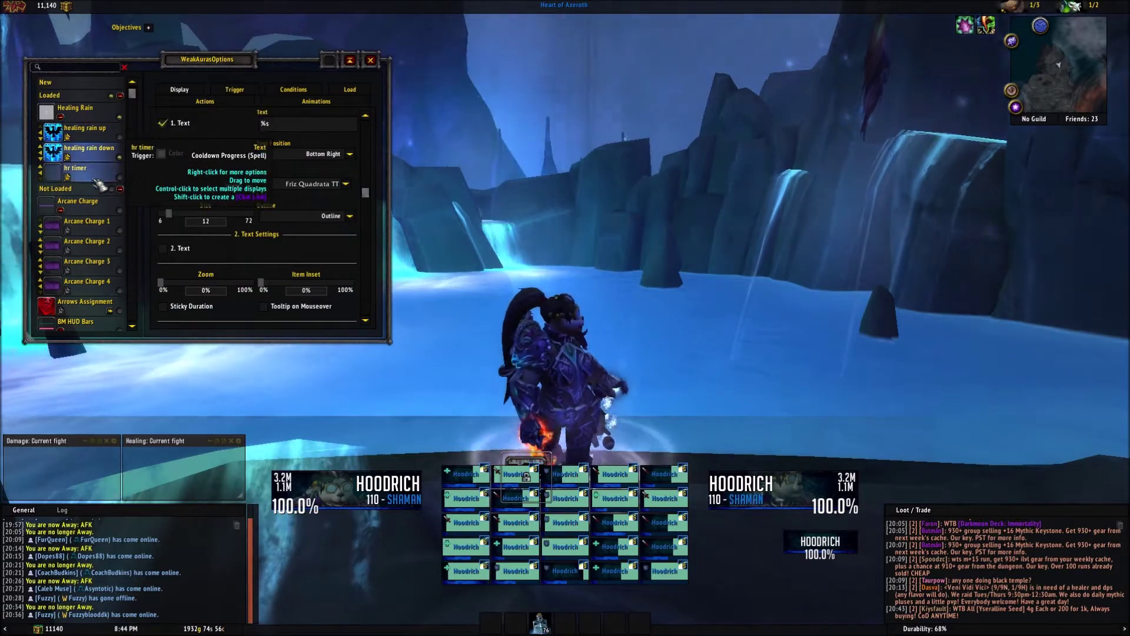
click(102, 178)
click(88, 132)
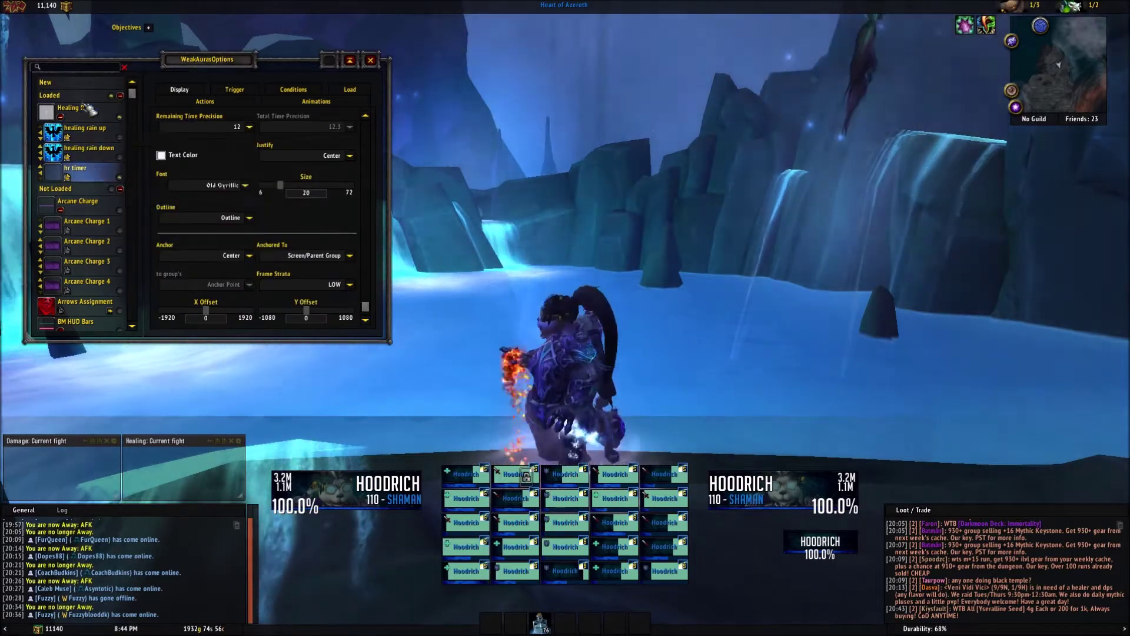
click(91, 115)
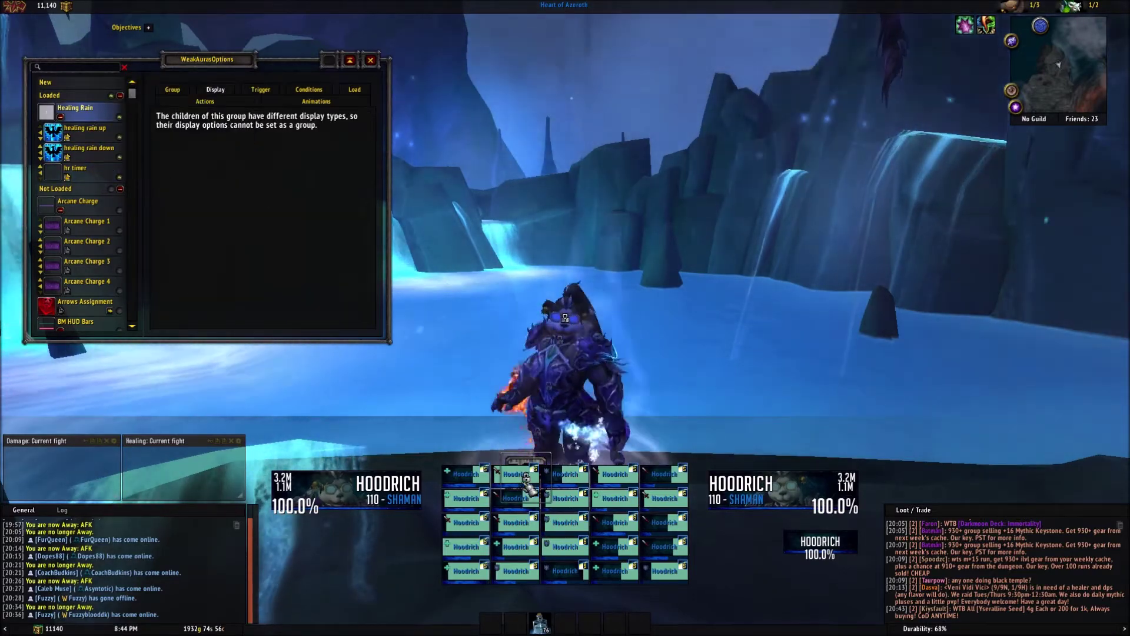
key(a)
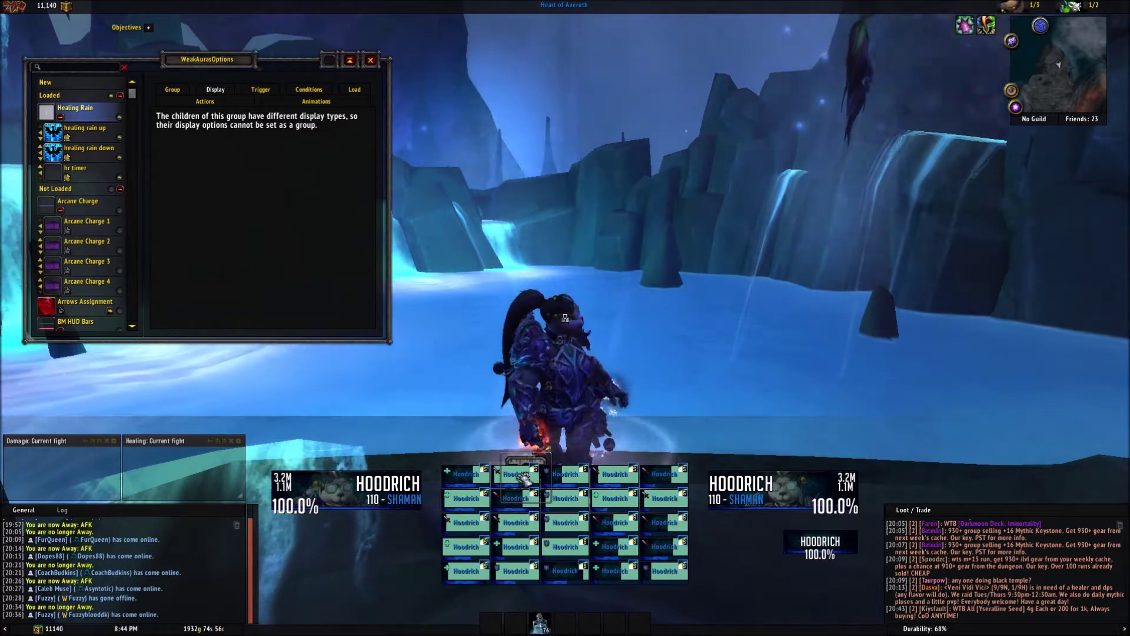
key(d)
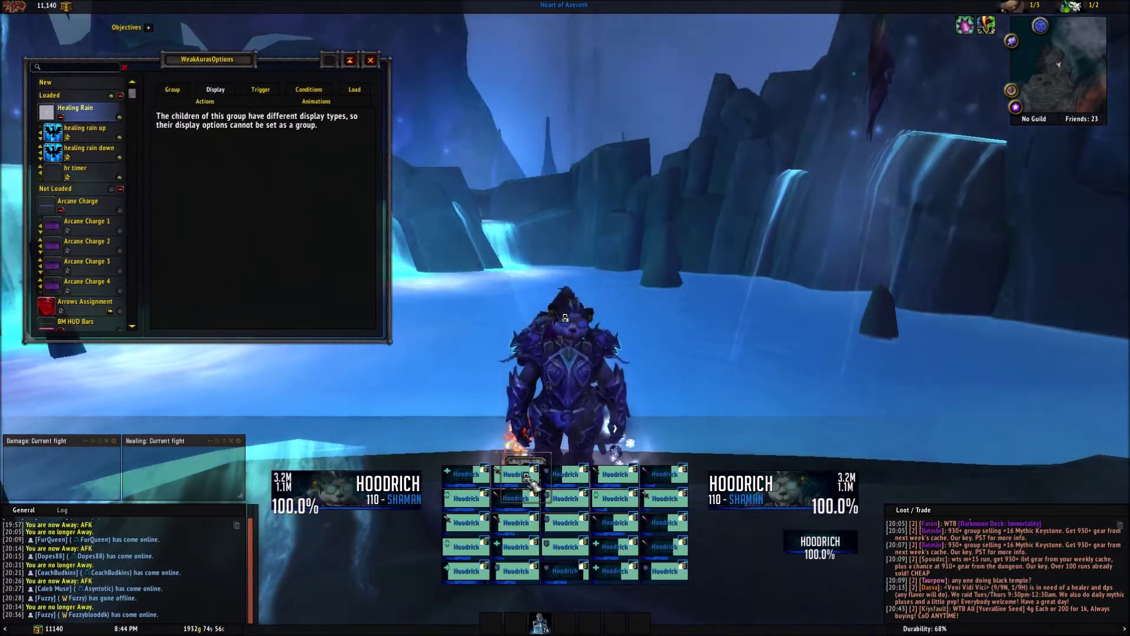
Drag the Healing Rain icon beside the character to about (-167, -47)
drag(519, 462, 391, 433)
drag(604, 416, 458, 333)
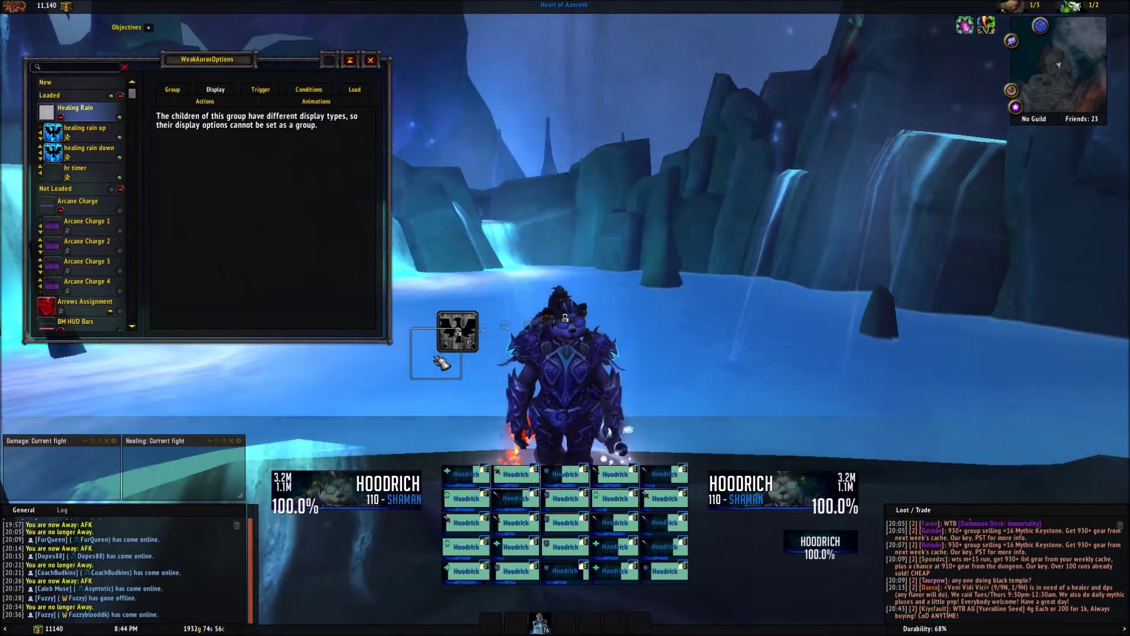
mouse_move(440, 360)
mouse_down()
mouse_move(451, 356)
mouse_move(448, 369)
mouse_up()
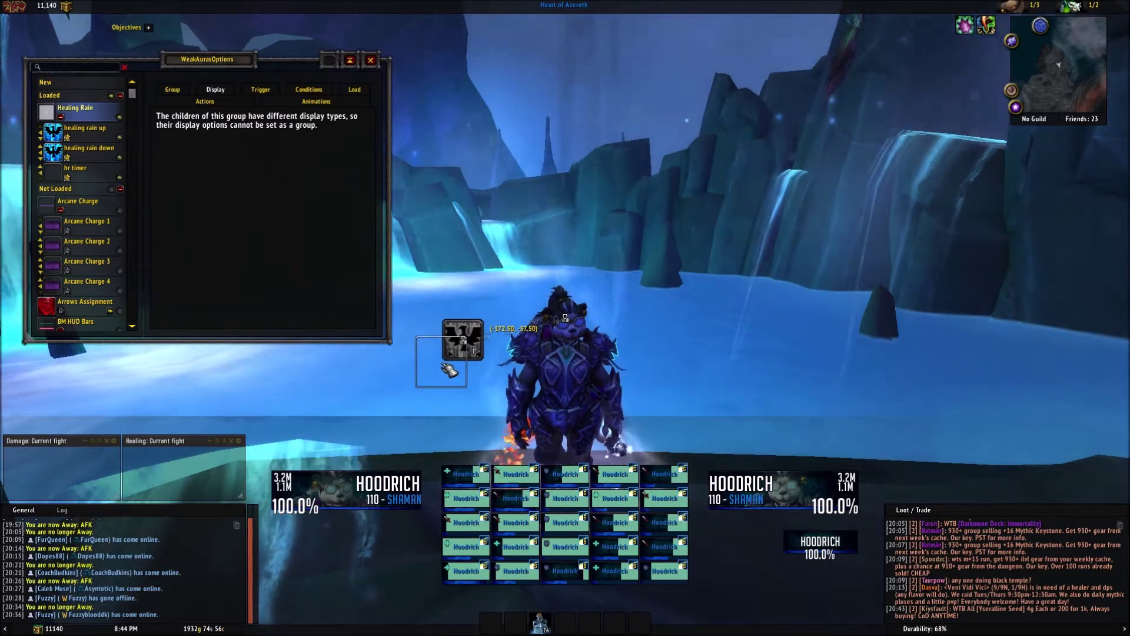
drag(449, 370, 452, 376)
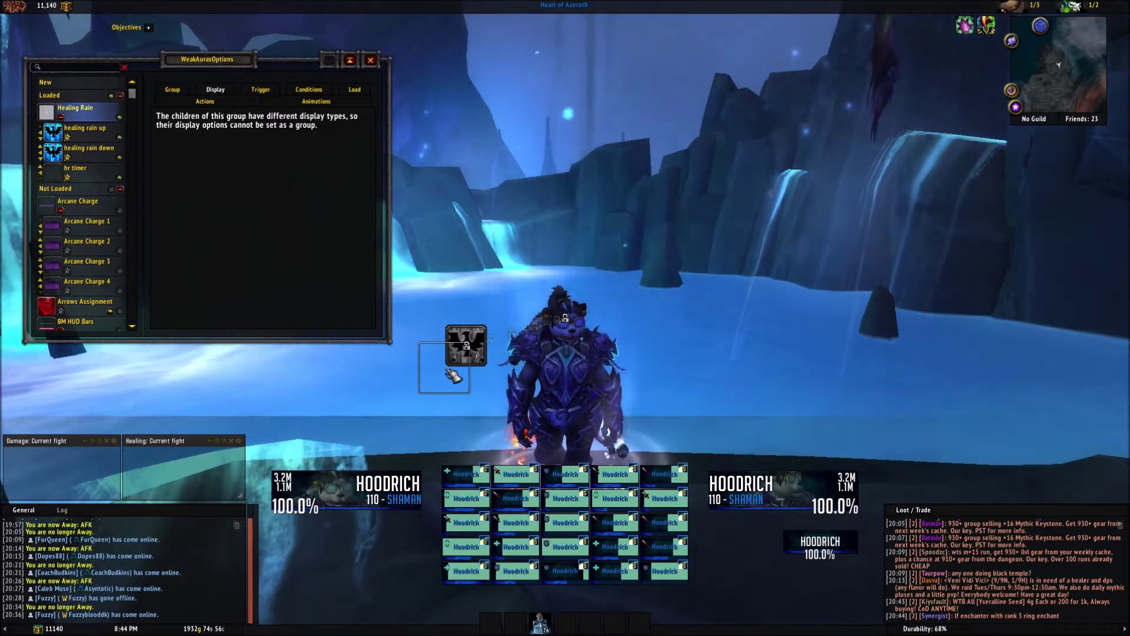
mouse_move(453, 376)
drag(458, 371, 453, 376)
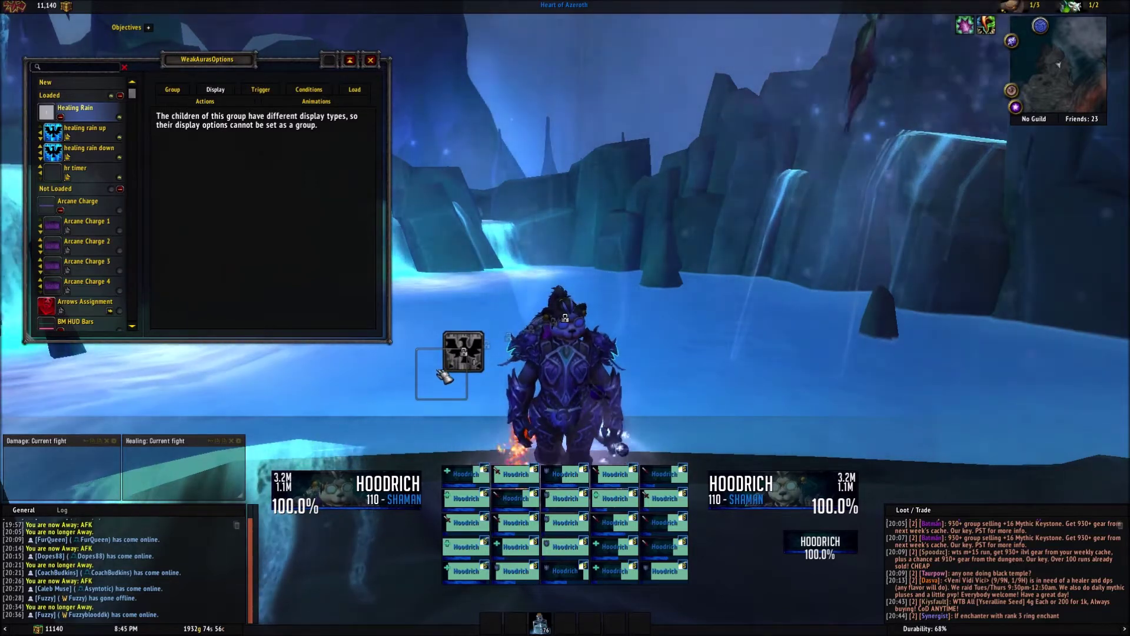
Set the hr timer aura's text size to 21, then reselect the Healing Rain group
click(93, 140)
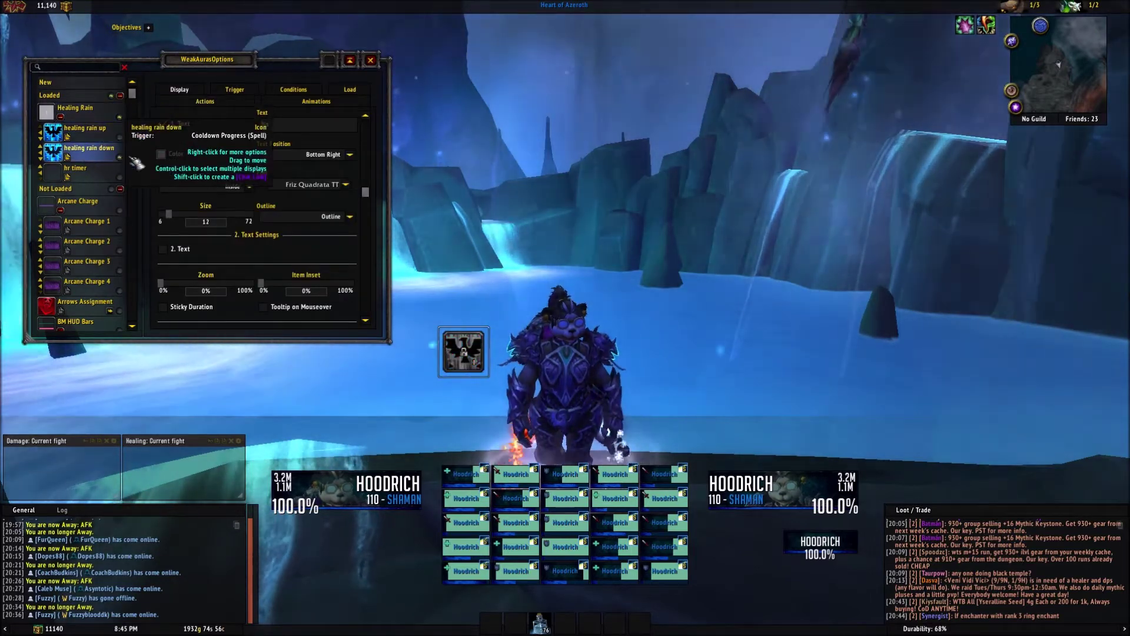
click(459, 368)
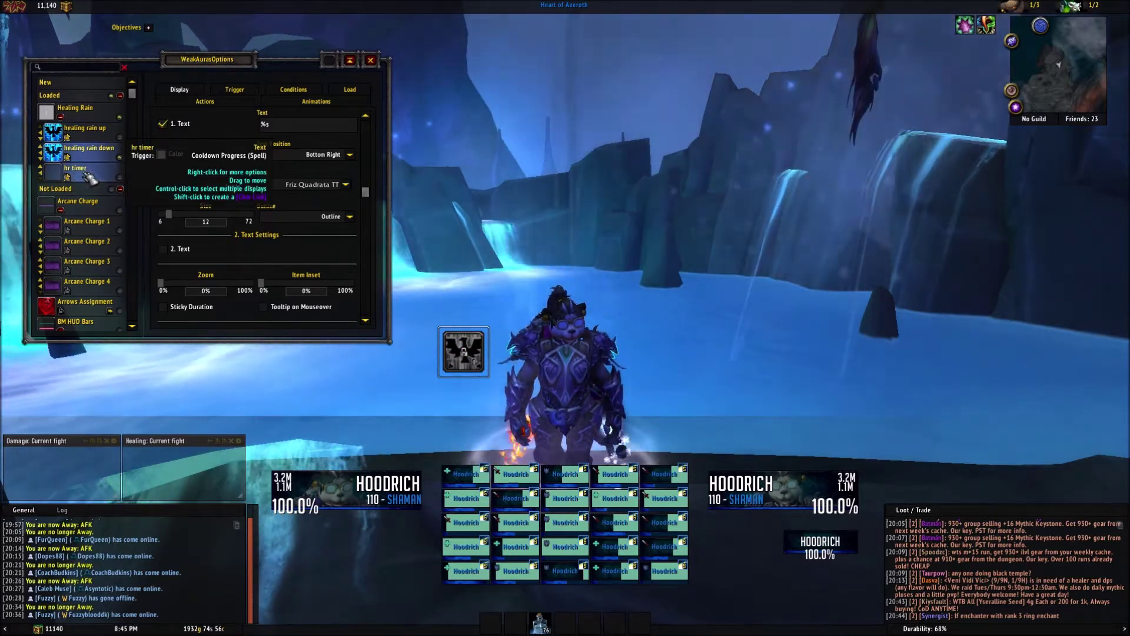
click(88, 176)
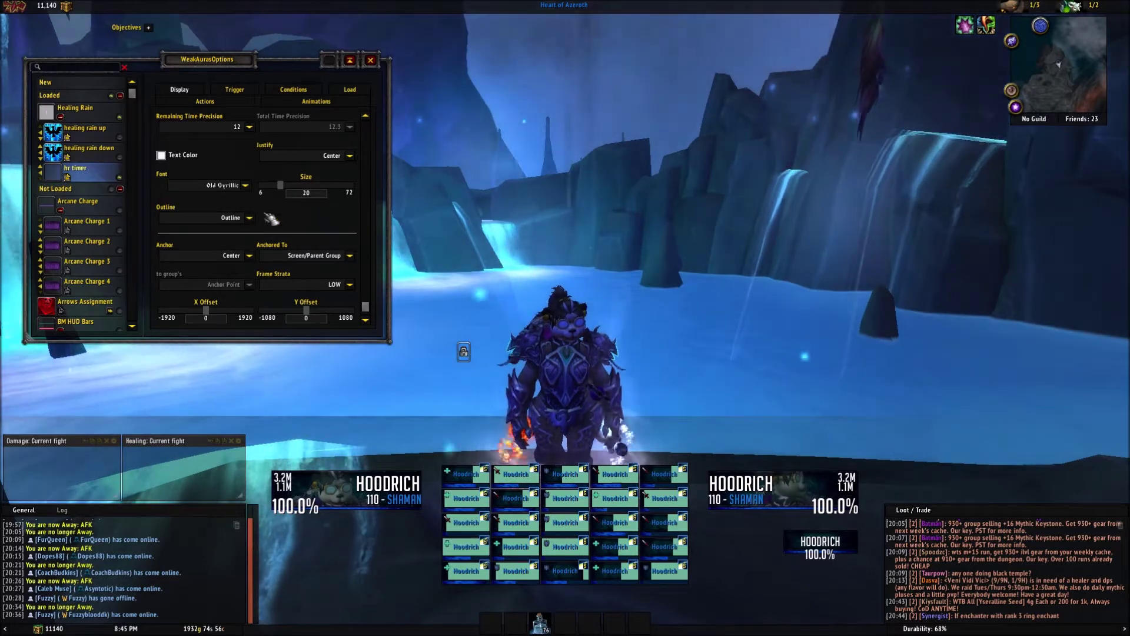
scroll(299, 214, up, 2)
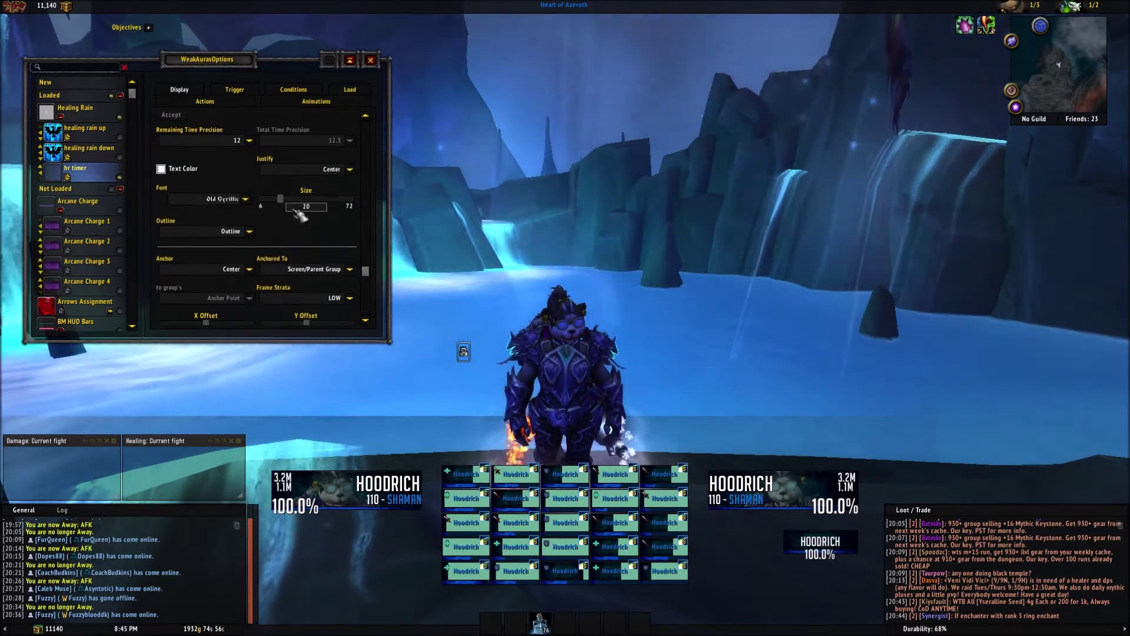
scroll(300, 220, up, 4)
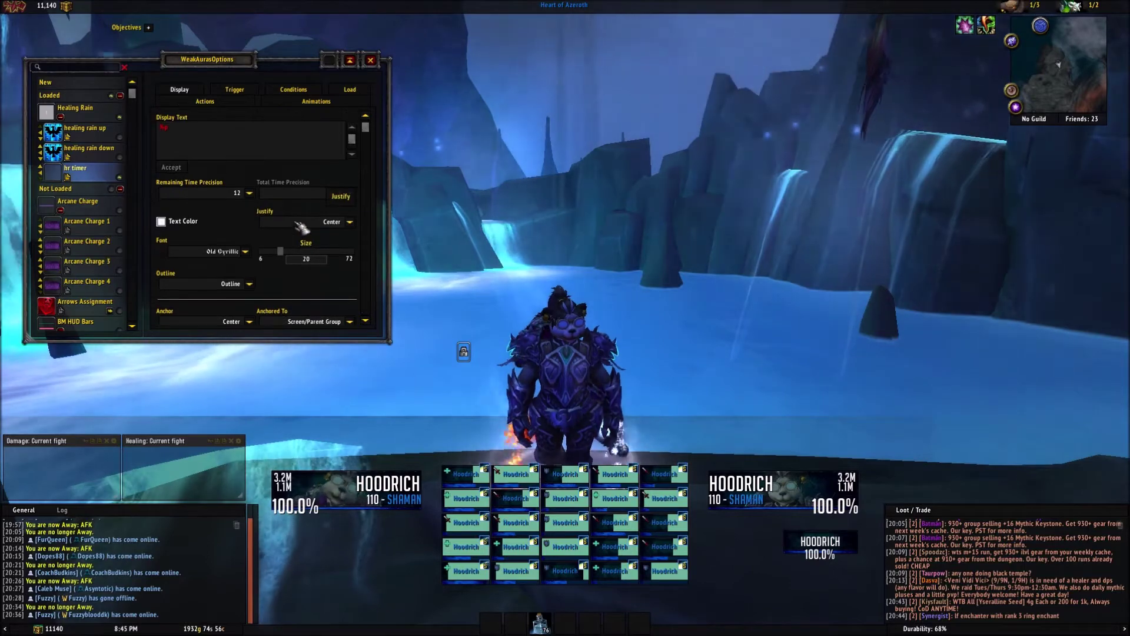
drag(287, 255, 319, 254)
drag(301, 261, 292, 263)
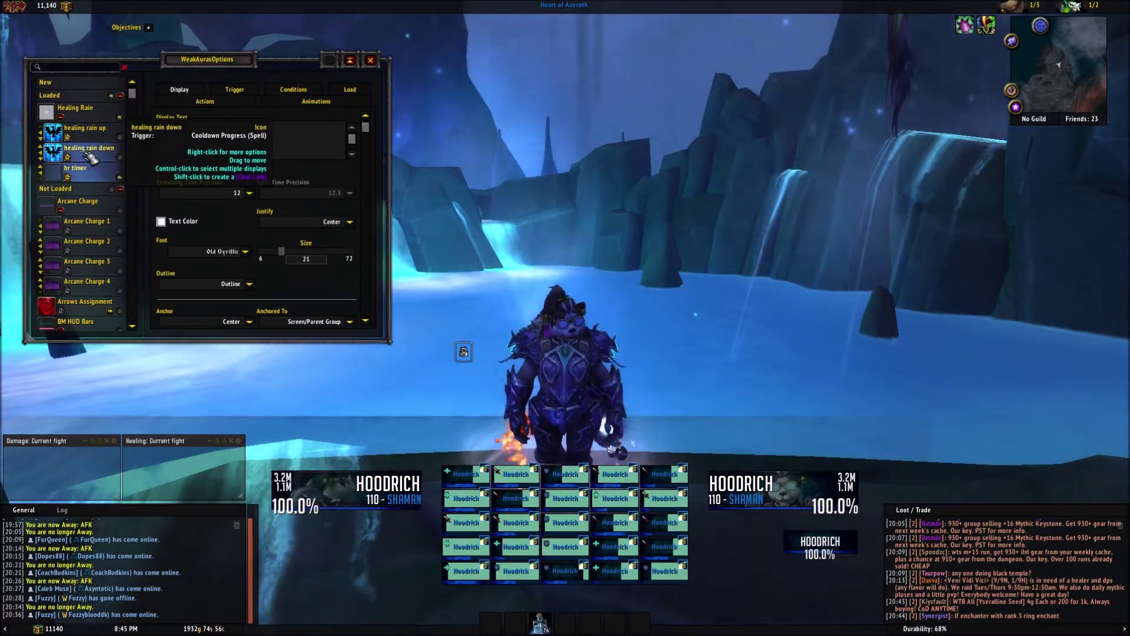
click(75, 109)
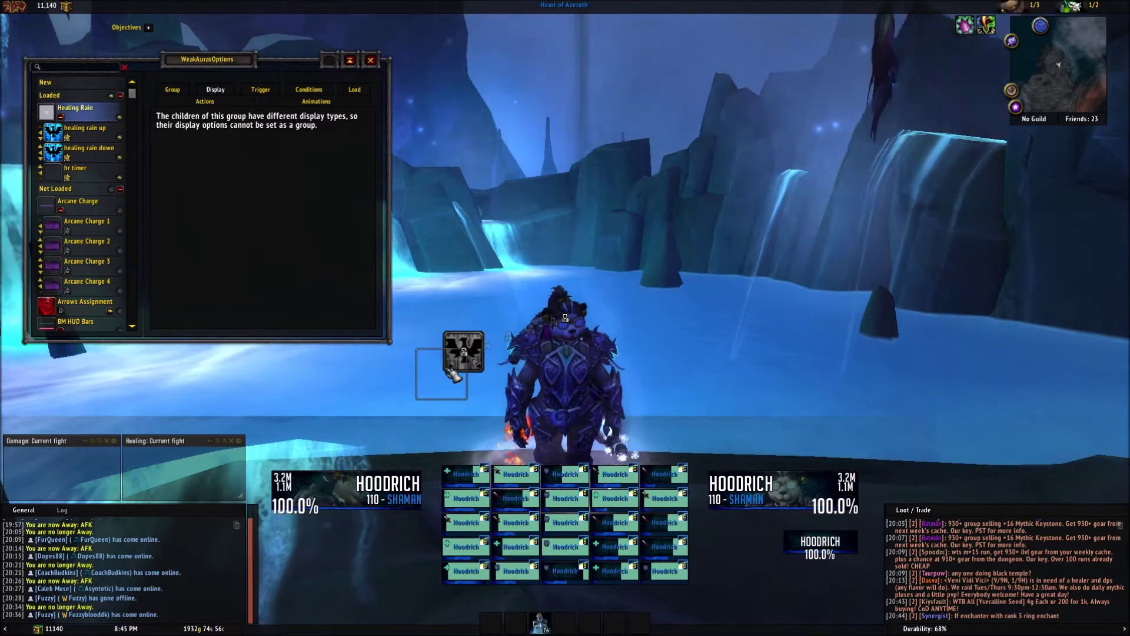
Load Masque's options from Interface > AddOns and expand its WeakAuras group list
click(454, 387)
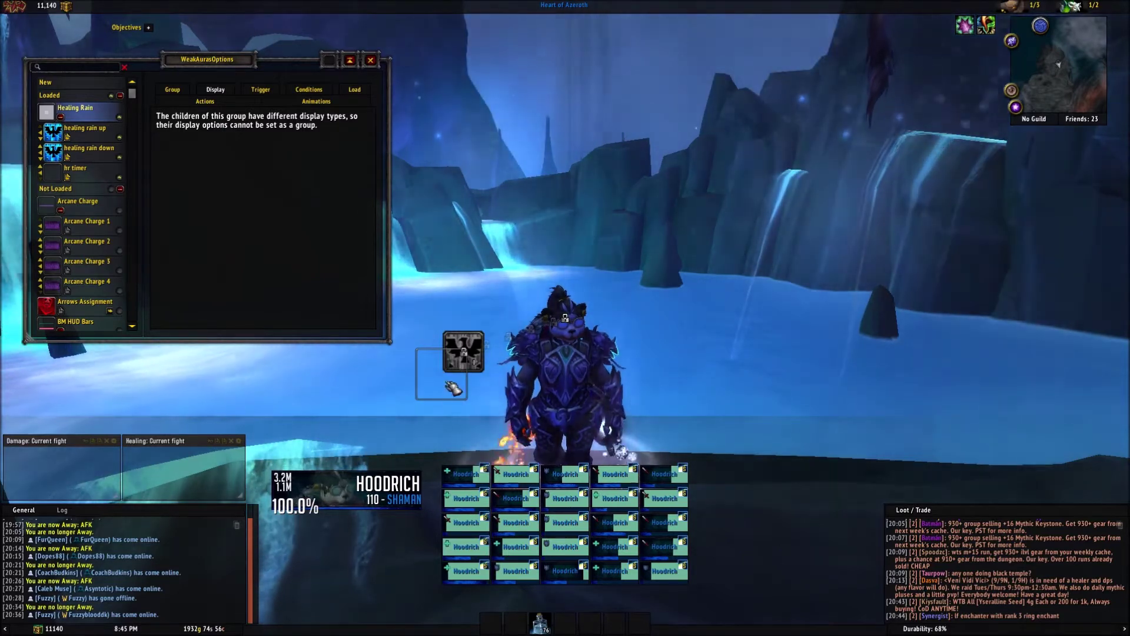
click(565, 290)
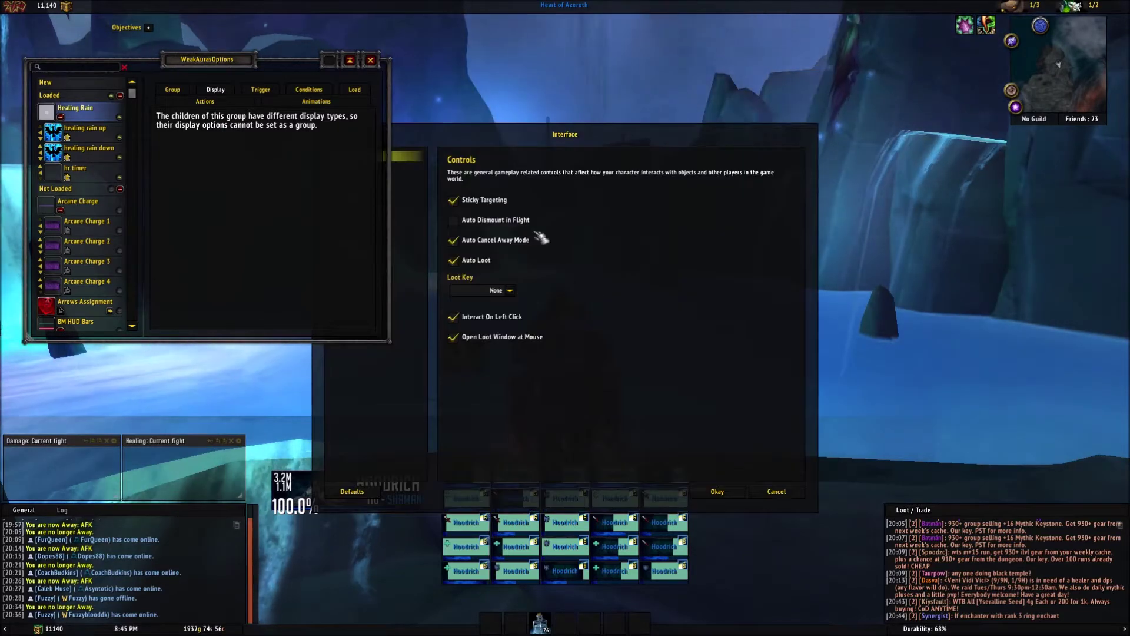
drag(527, 139, 733, 62)
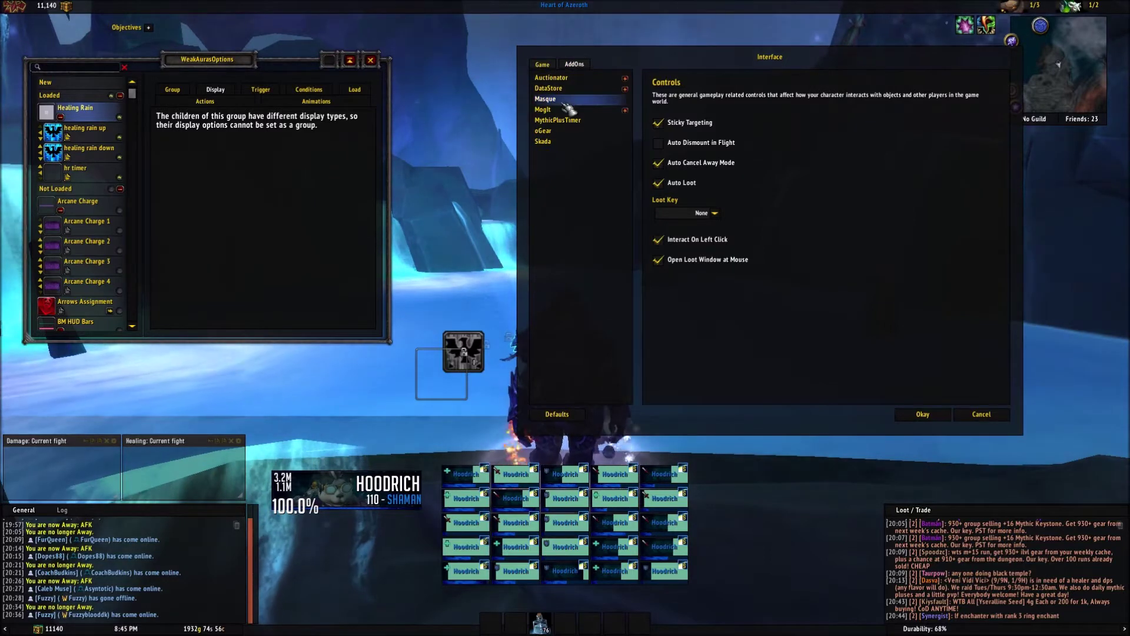
click(569, 100)
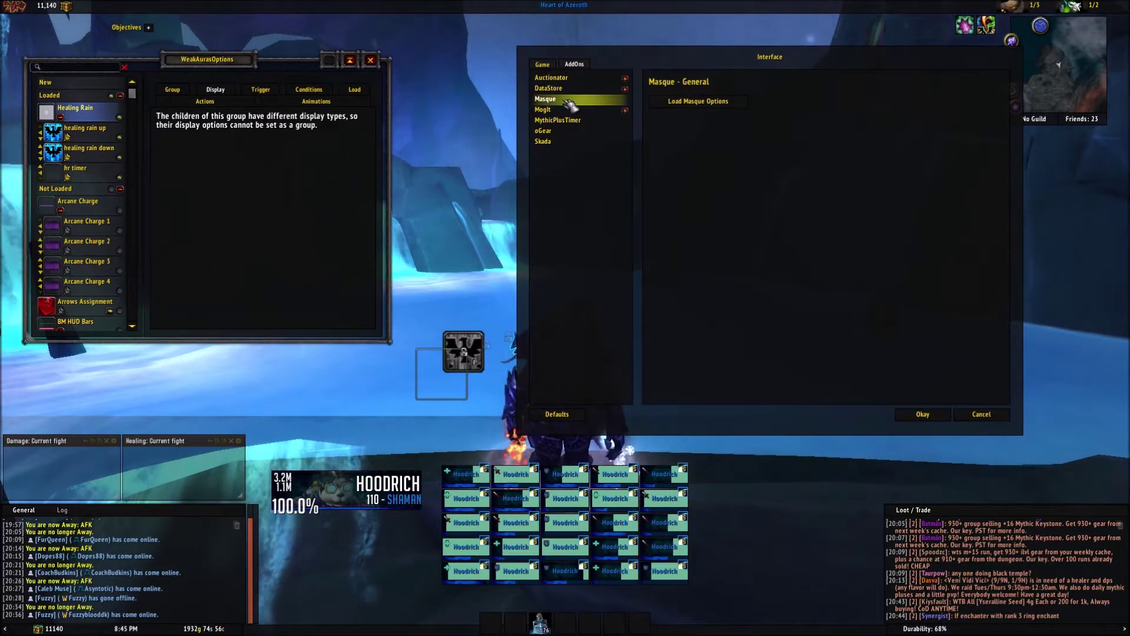
click(700, 103)
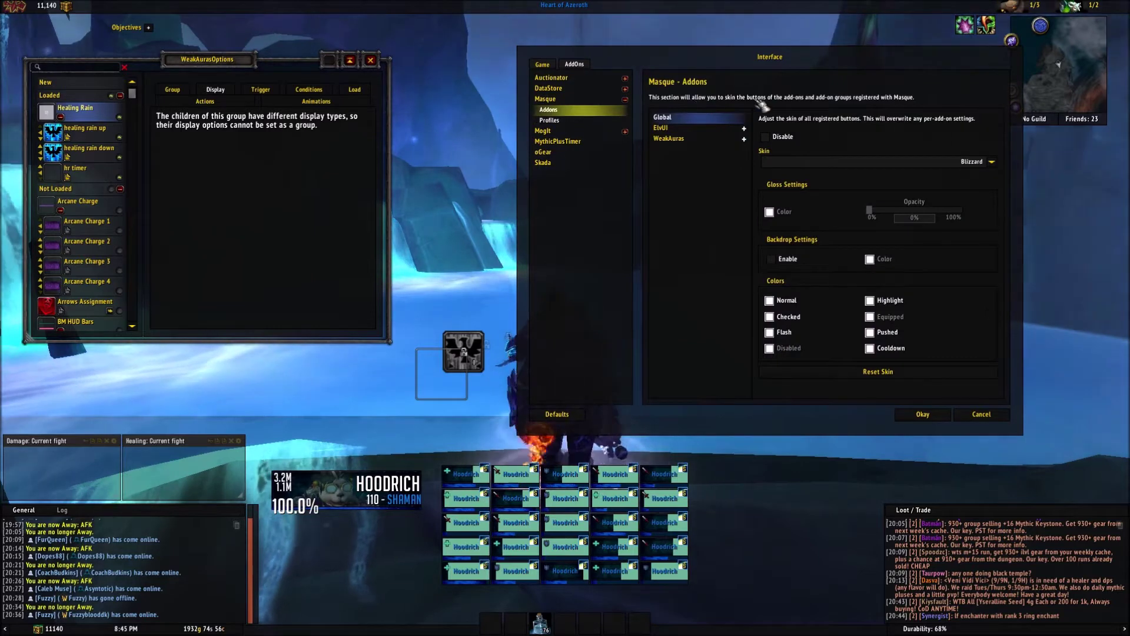
click(695, 139)
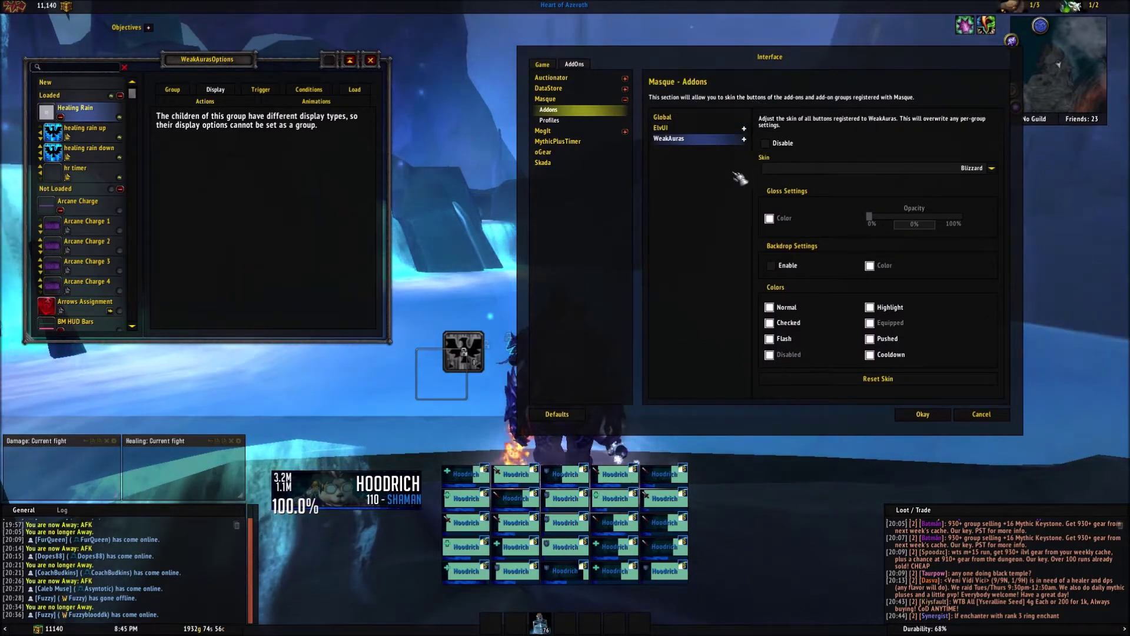
click(744, 139)
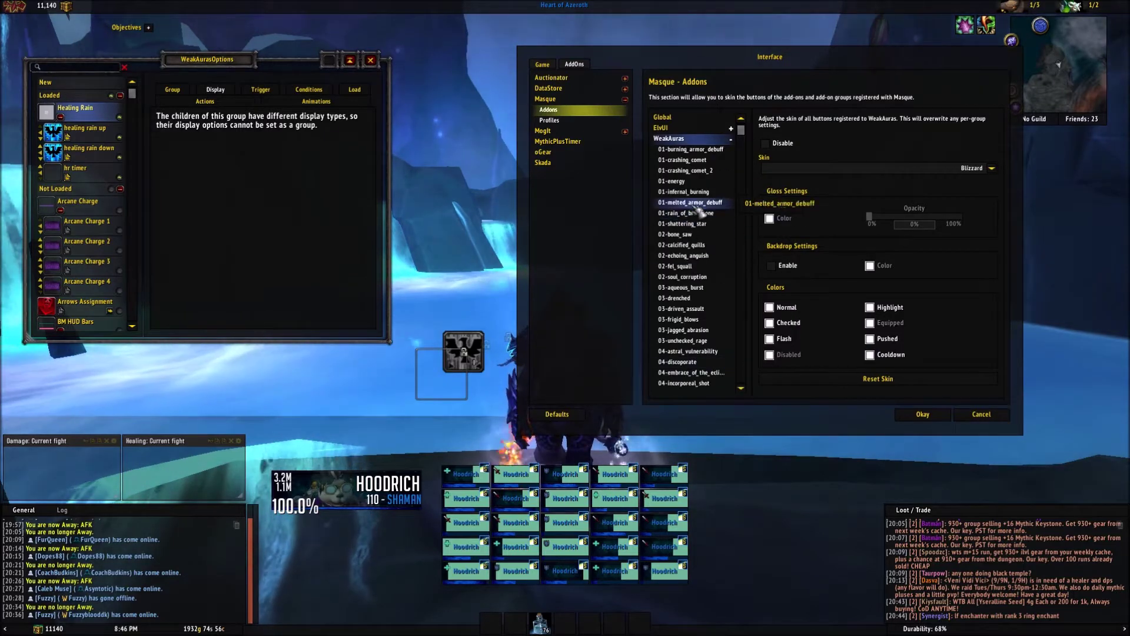
scroll(701, 213, down, 4)
mouse_move(739, 151)
mouse_down()
mouse_move(748, 285)
mouse_move(745, 131)
mouse_up()
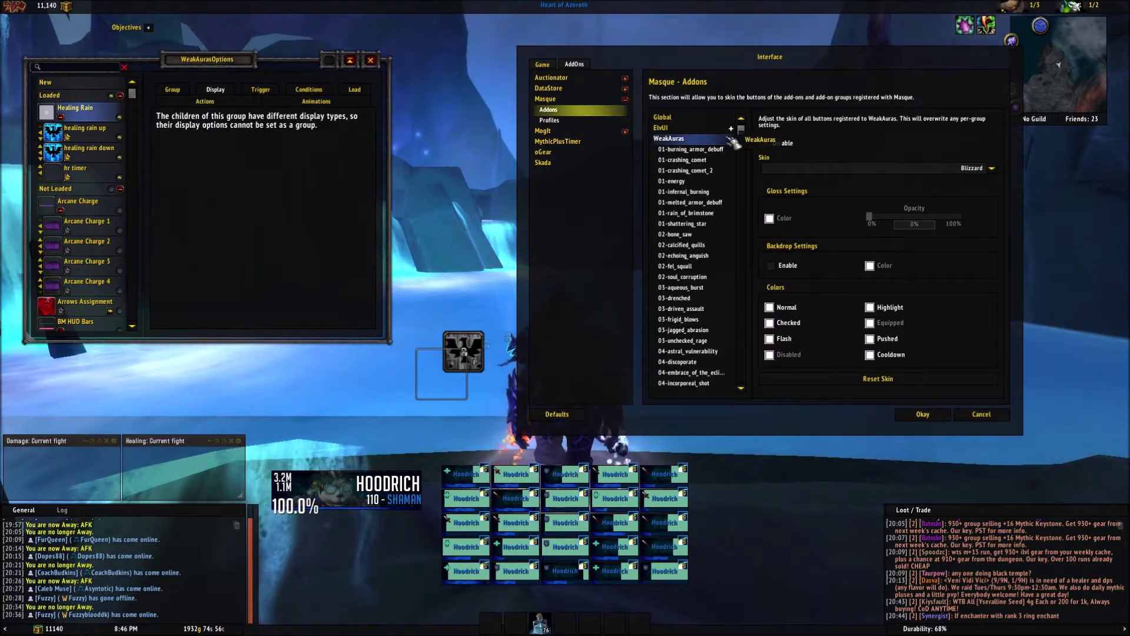
Scroll Masque's WeakAuras list and select the healing_rain_up group
drag(741, 130, 752, 301)
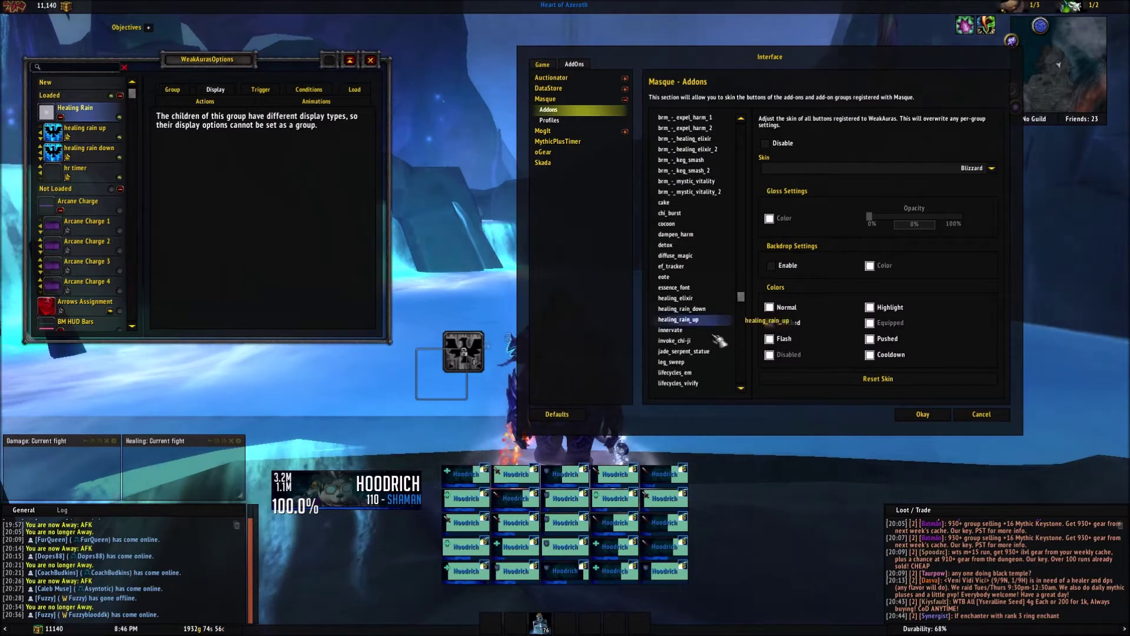
mouse_move(742, 297)
mouse_down()
mouse_move(744, 234)
mouse_move(749, 315)
mouse_up()
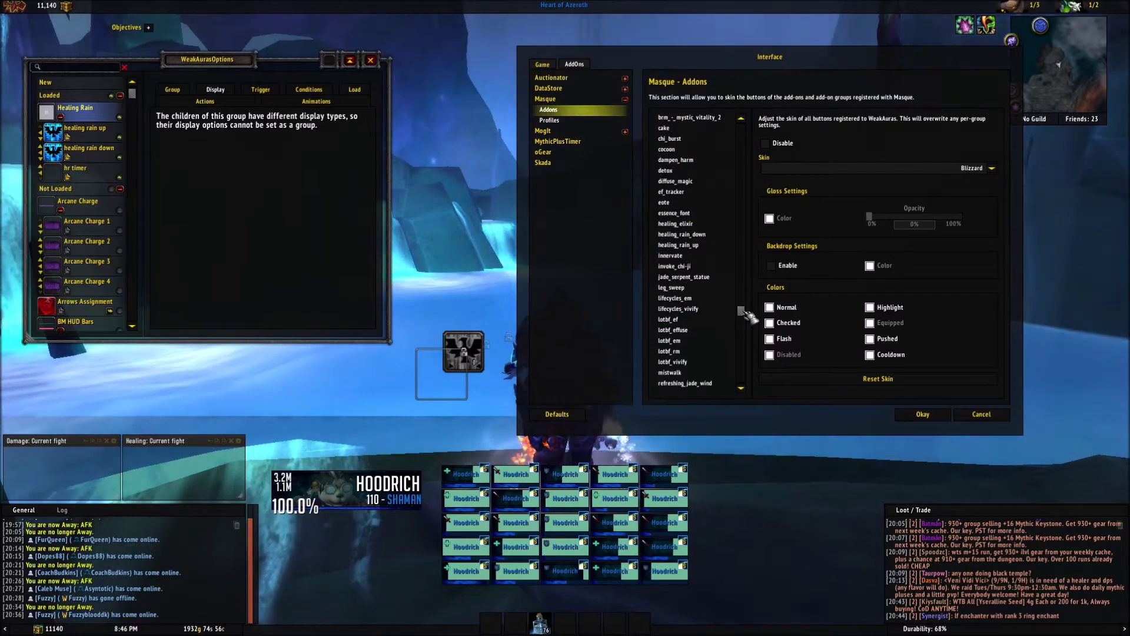
click(700, 247)
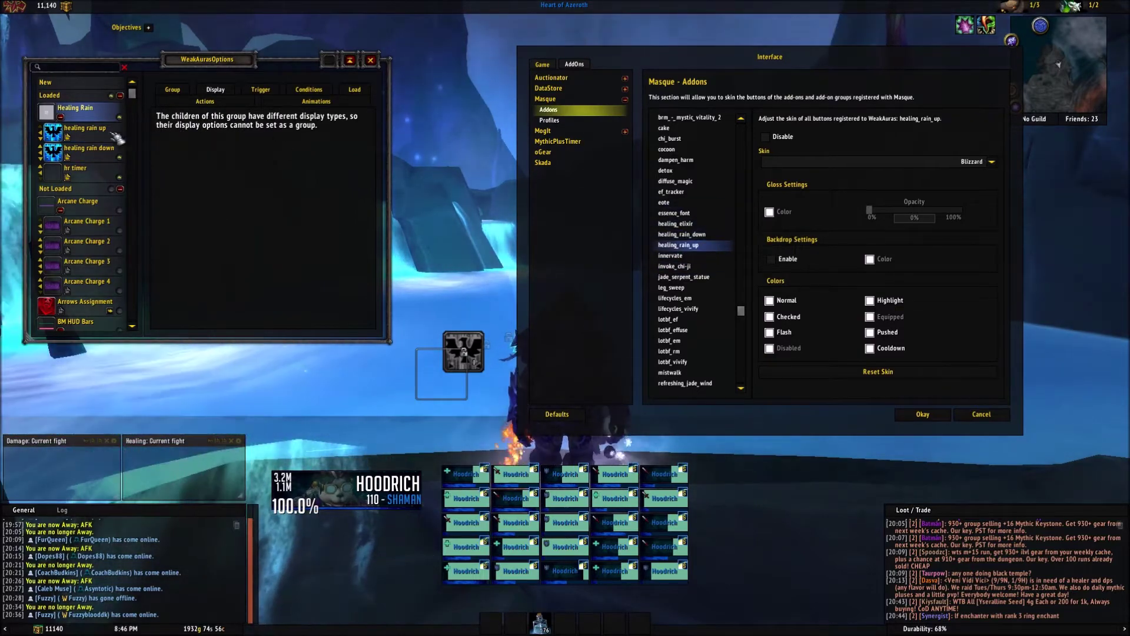
Preview the Renaitre Beveled, Circle, Circle Light and Circle Pro skins on healing_rain_up
click(82, 139)
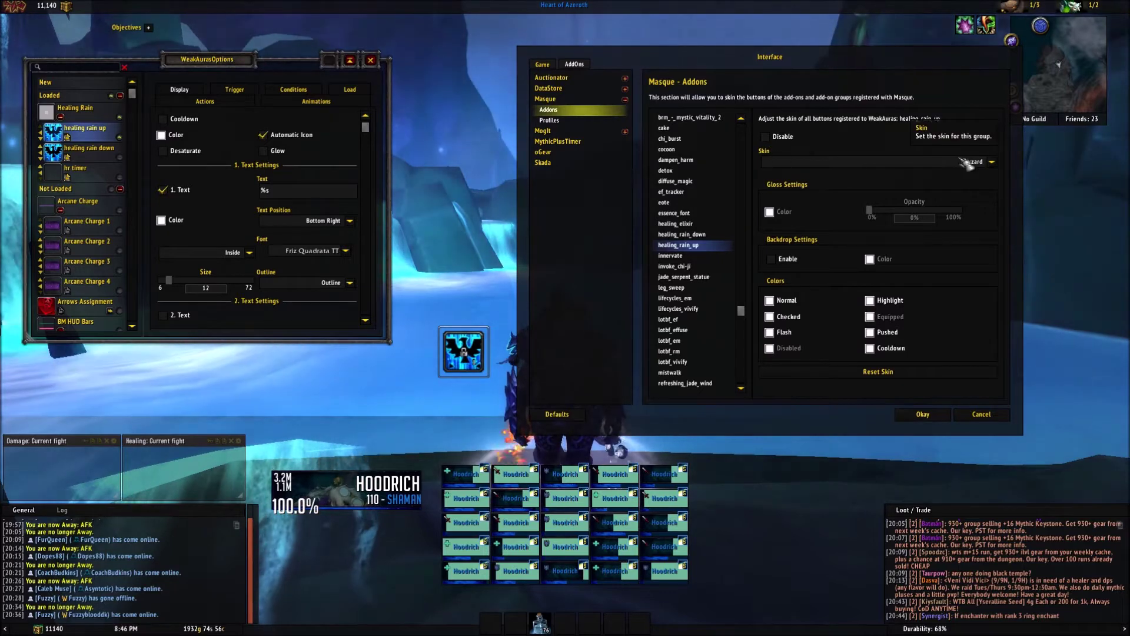
click(970, 165)
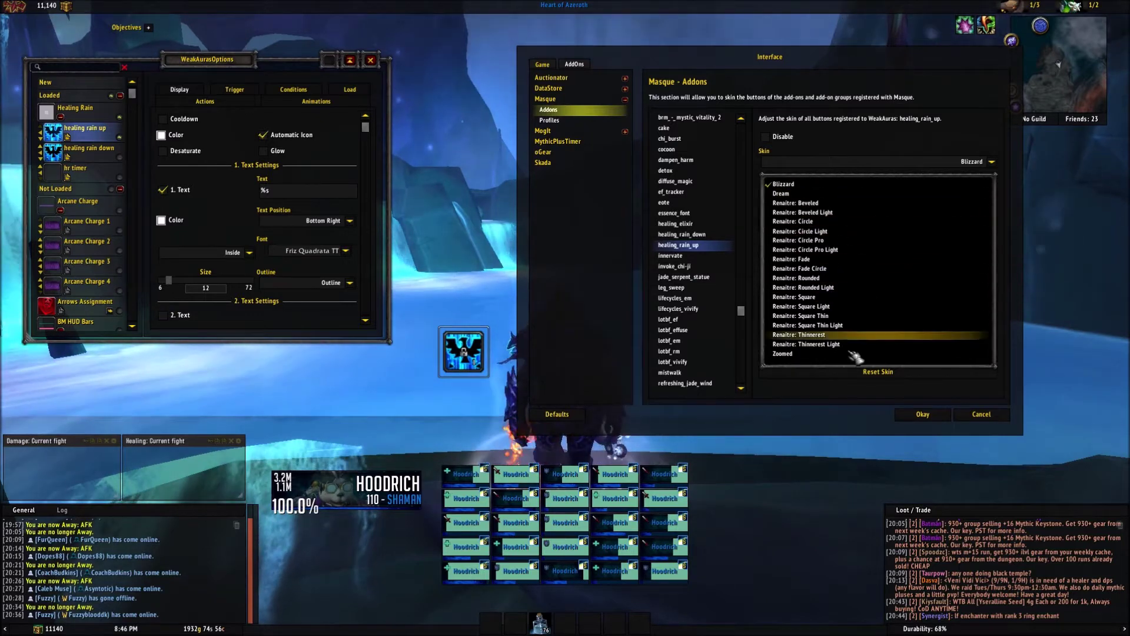
click(837, 204)
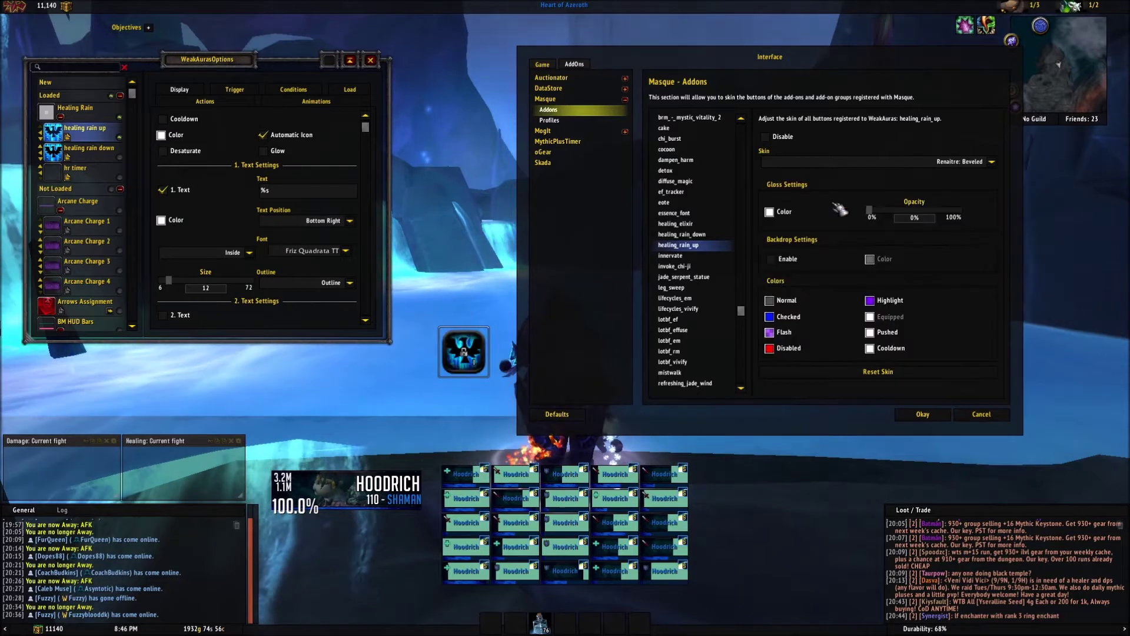
click(968, 161)
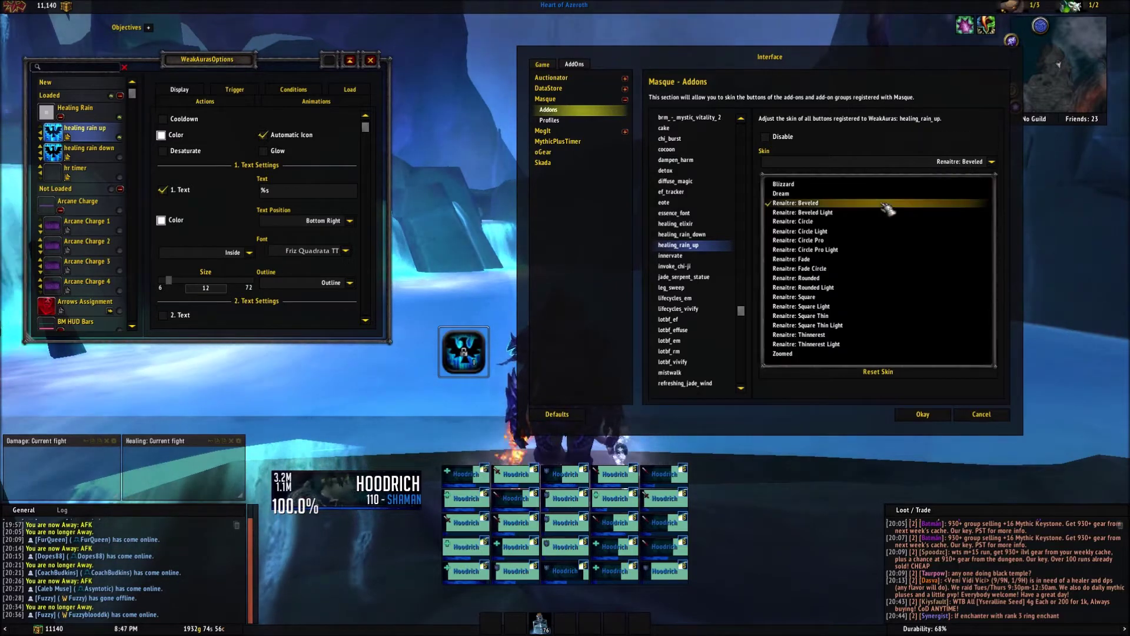
click(852, 228)
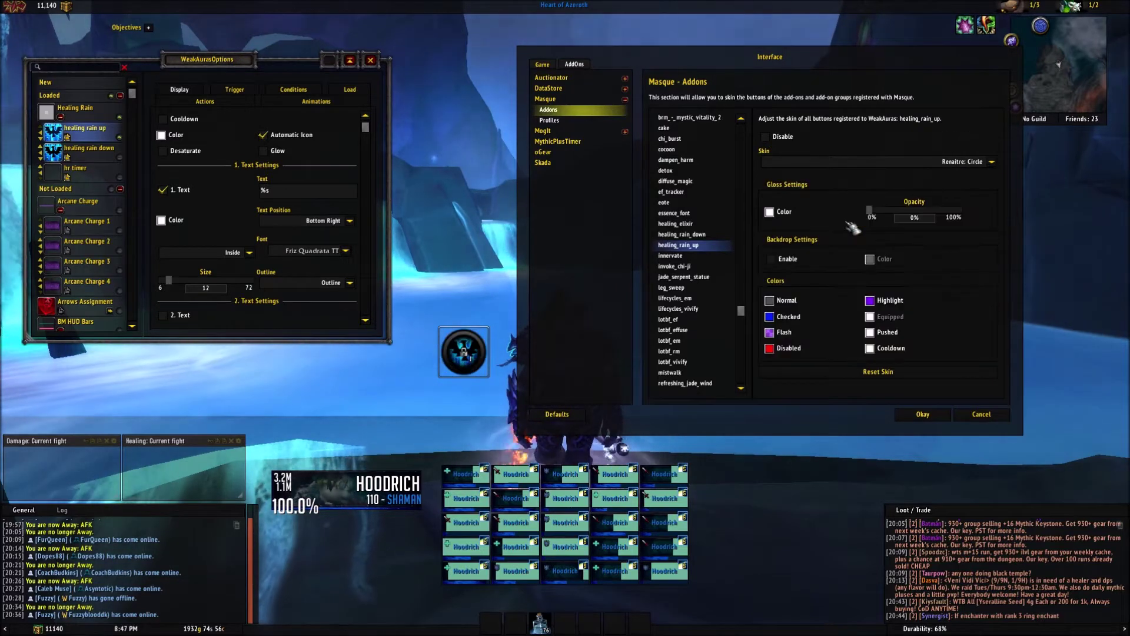
click(886, 166)
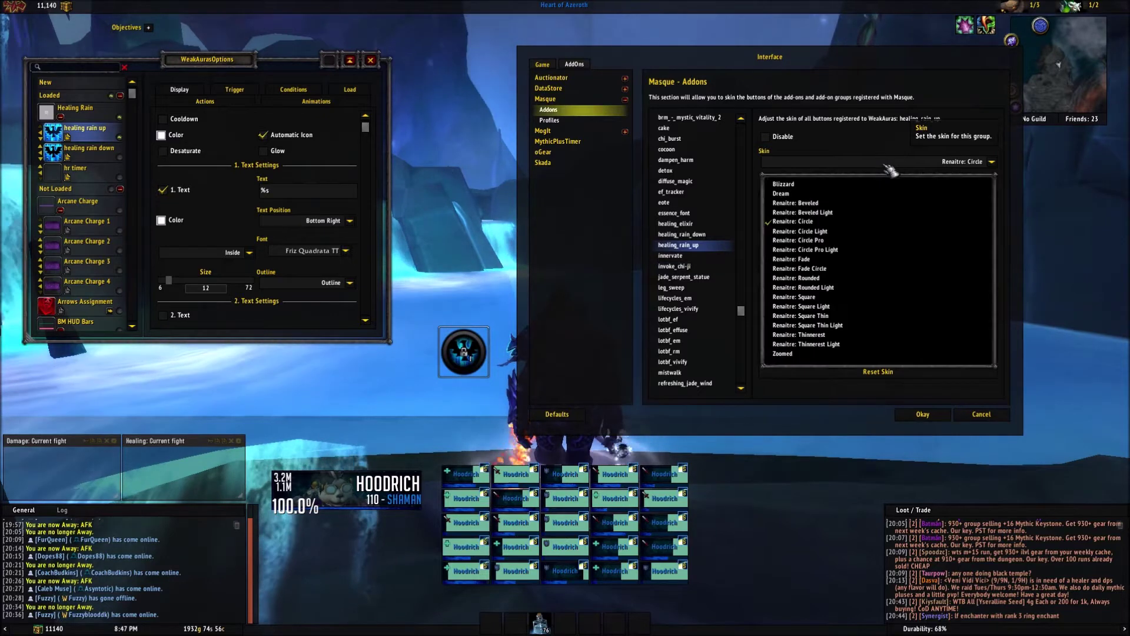
click(842, 231)
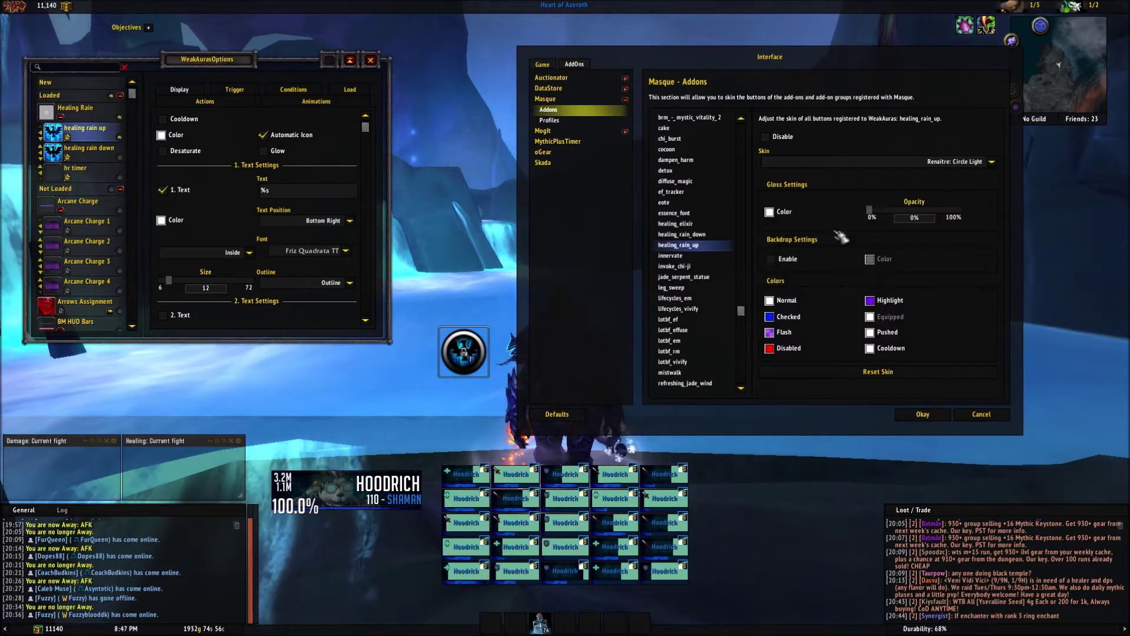
click(849, 164)
click(832, 245)
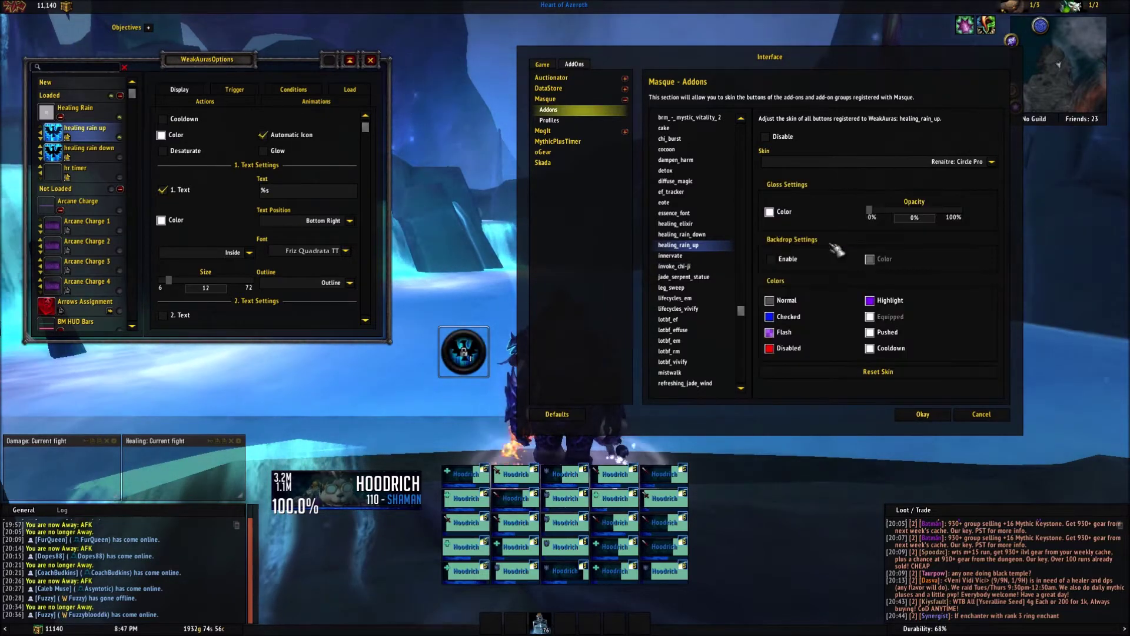
Try Renaitre Rounded Light, Square and Thinnerest, then settle on Renaitre: Circle
click(878, 165)
click(840, 294)
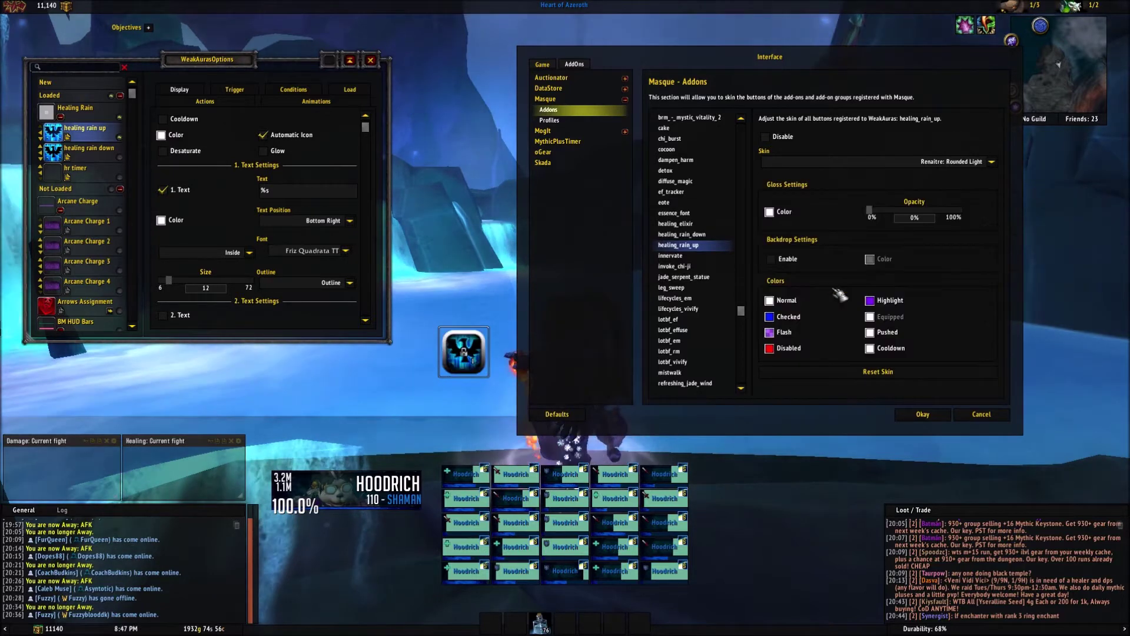
click(880, 166)
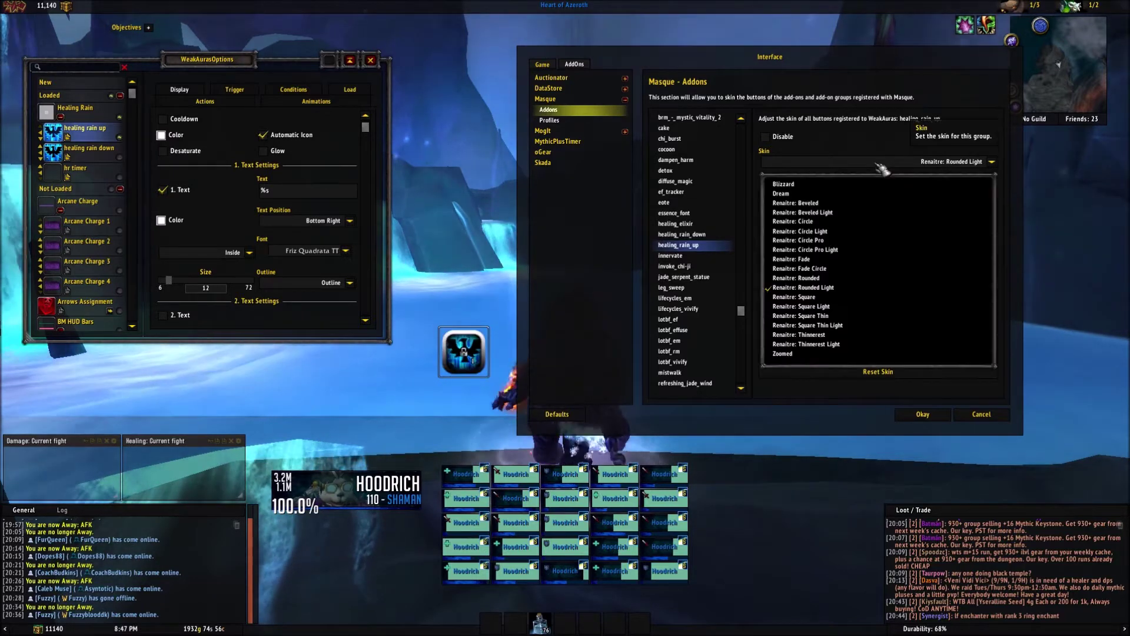
click(837, 306)
click(857, 166)
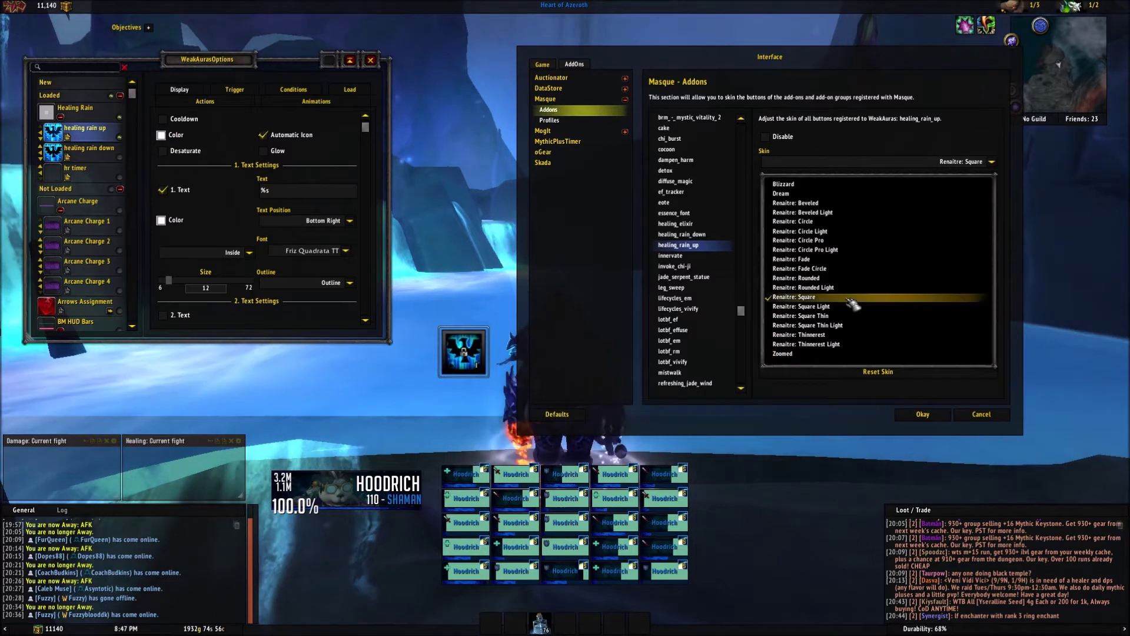
click(833, 330)
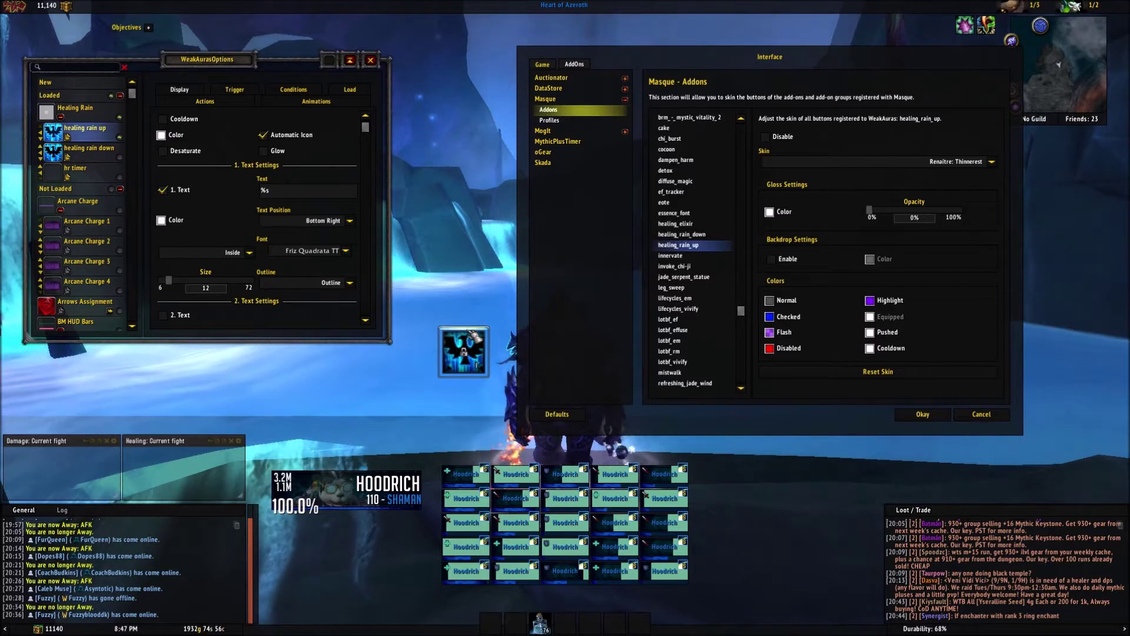
click(900, 163)
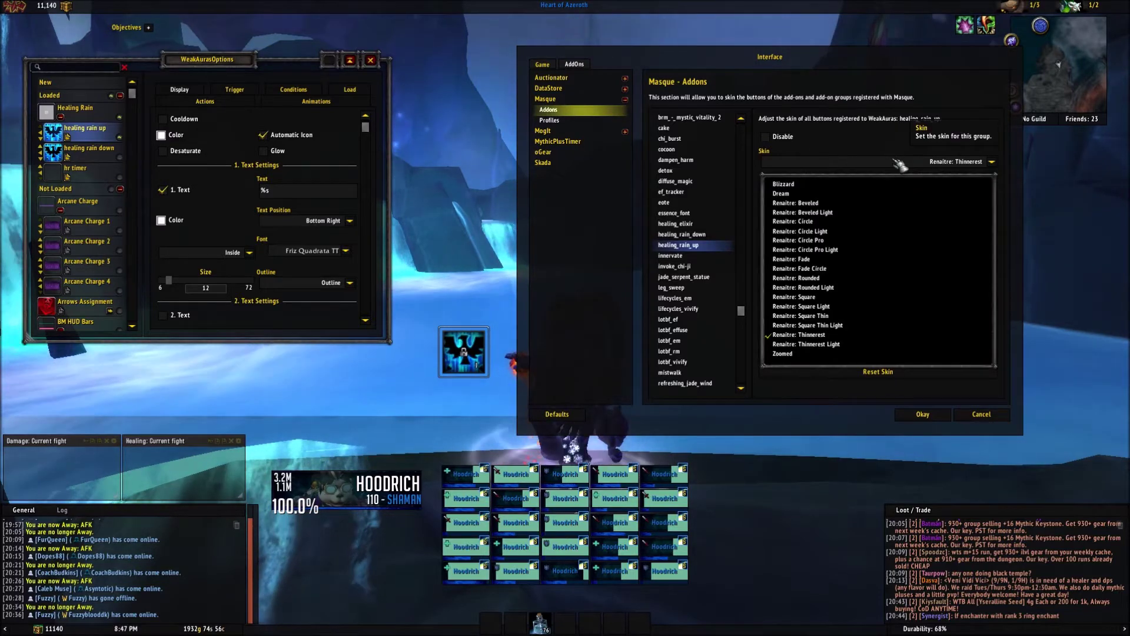
click(824, 221)
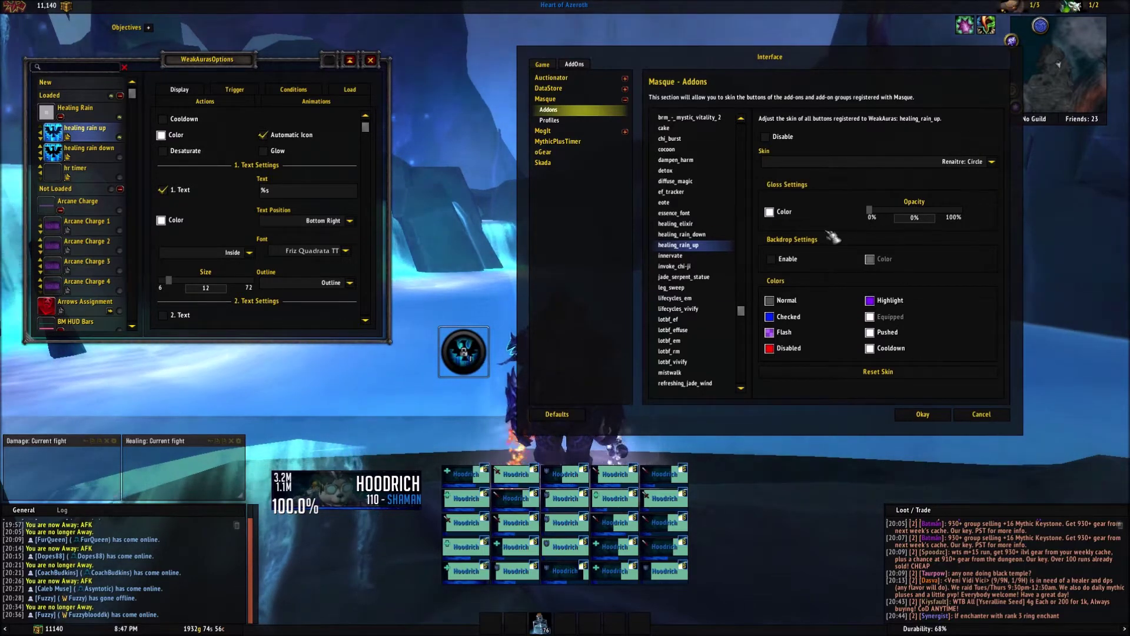
Set healing_rain_up's gloss colour to white and gloss opacity to 55%
click(775, 211)
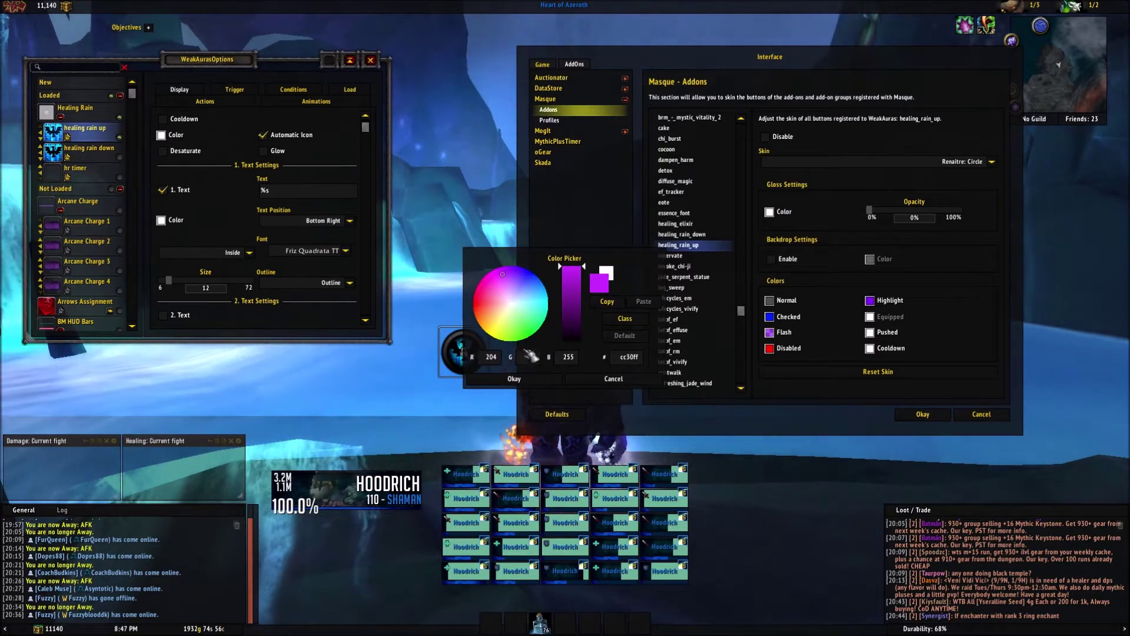
click(530, 386)
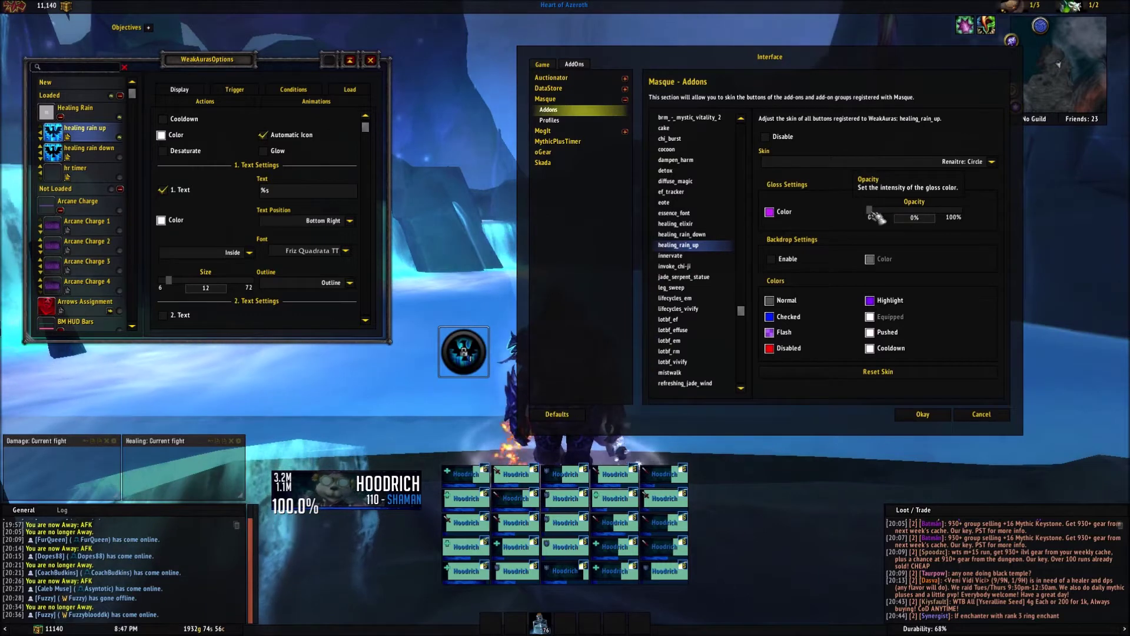
drag(892, 221, 953, 214)
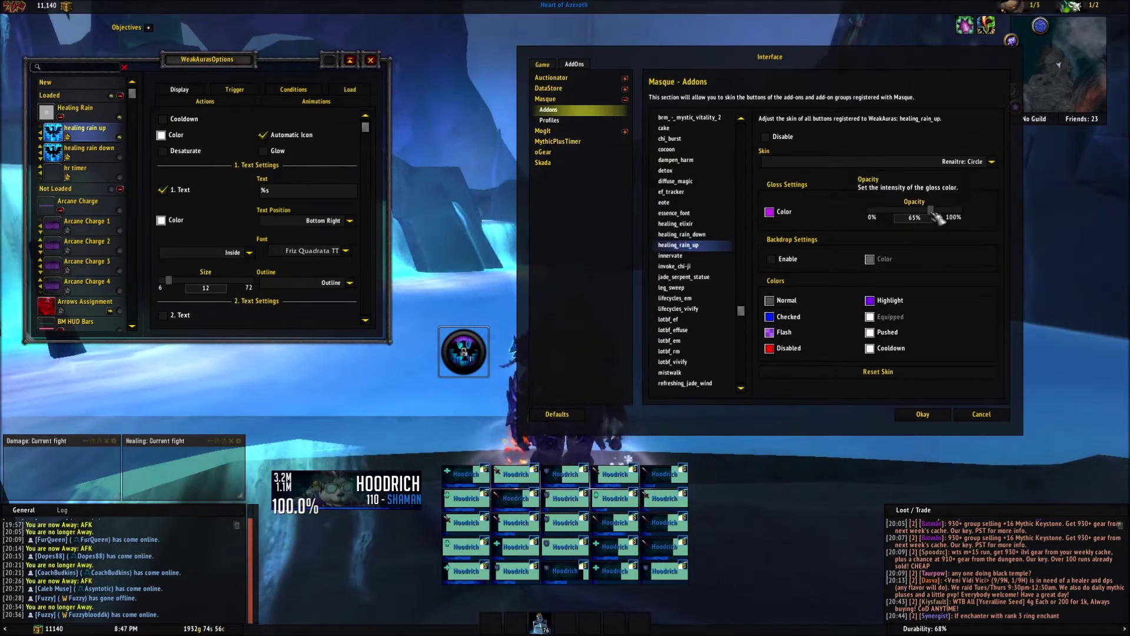
drag(936, 215, 881, 221)
click(769, 212)
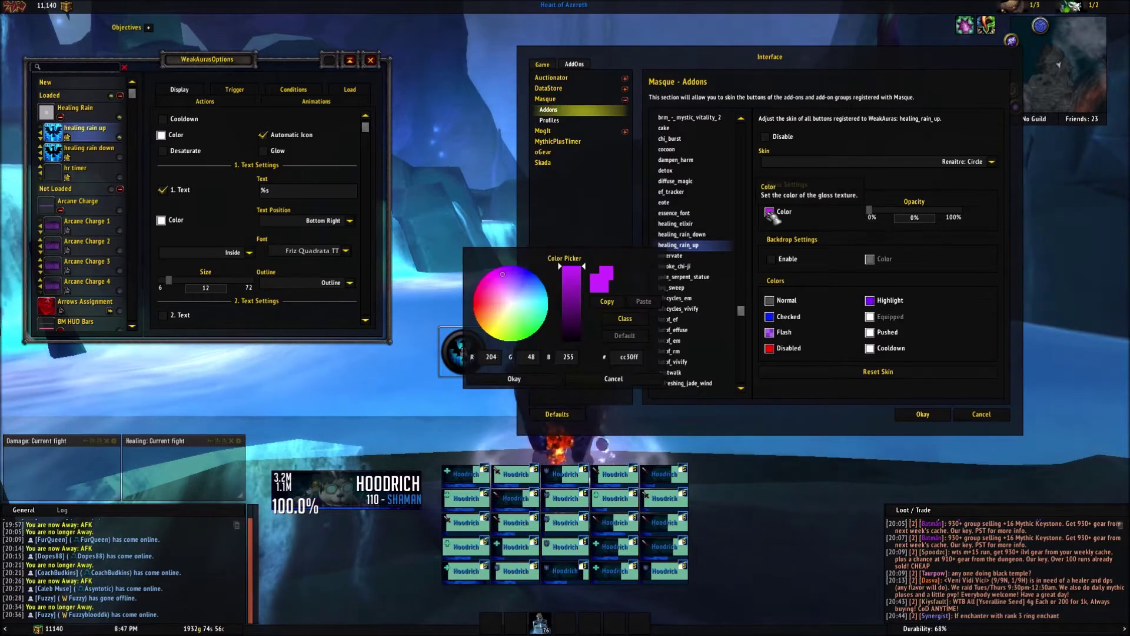
click(514, 379)
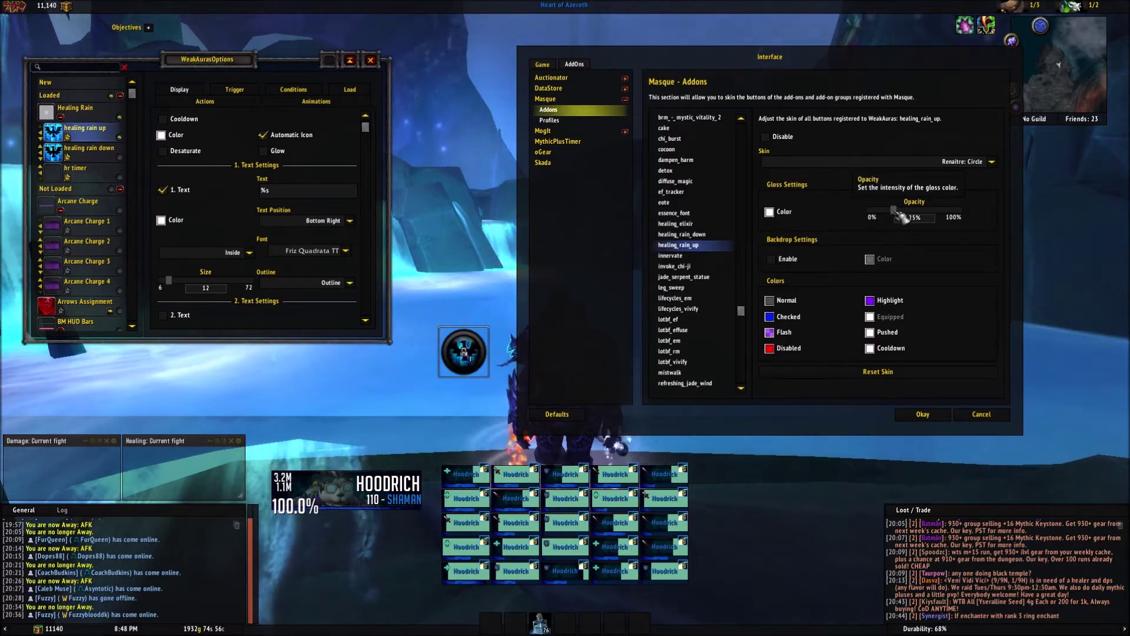
drag(901, 217, 910, 220)
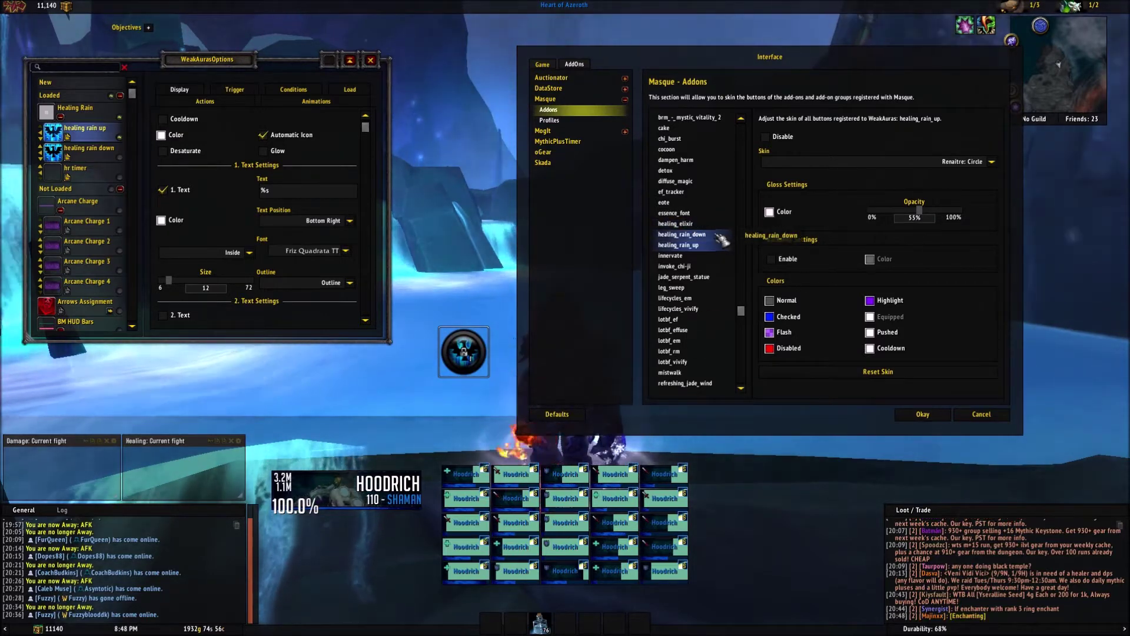
Apply the Renaitre: Circle skin and 55% gloss opacity to healing_rain_down
click(683, 234)
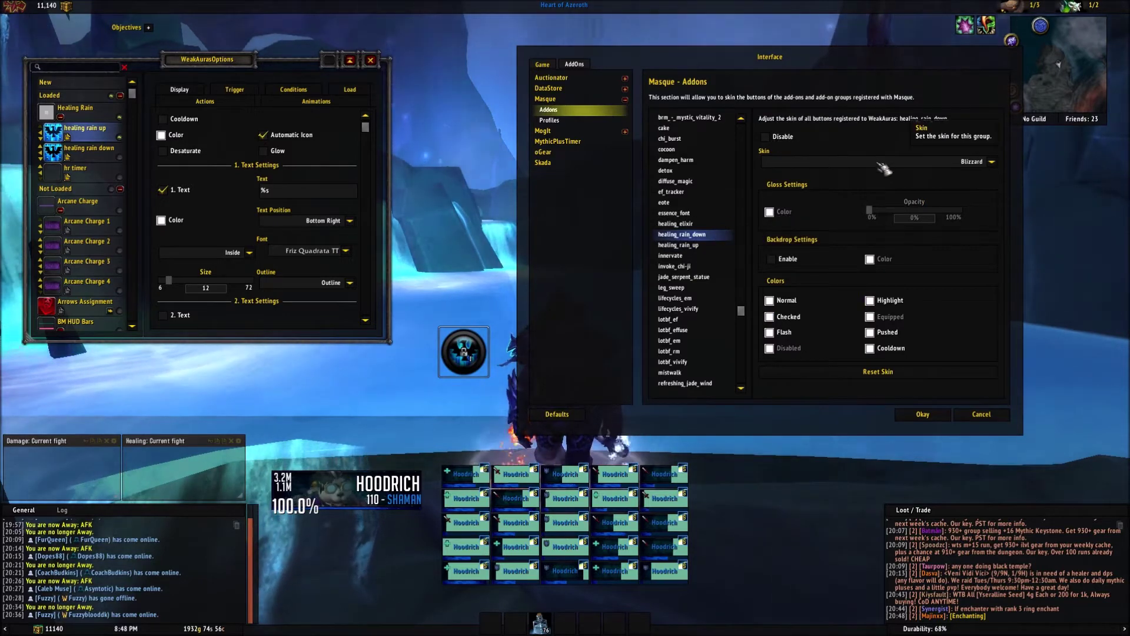
click(710, 246)
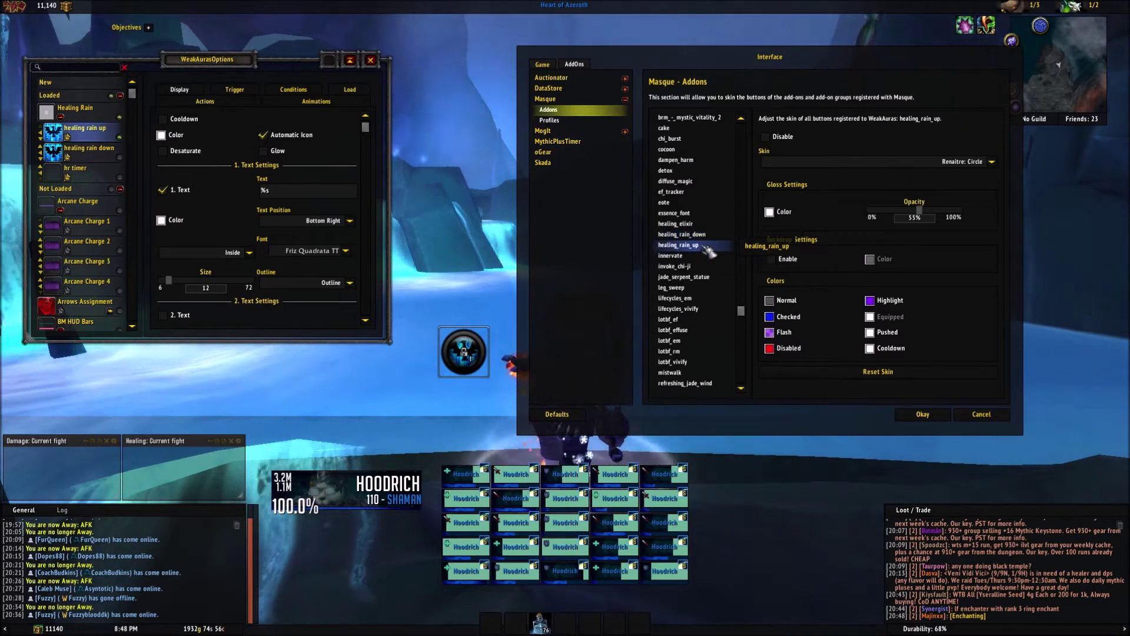
click(677, 234)
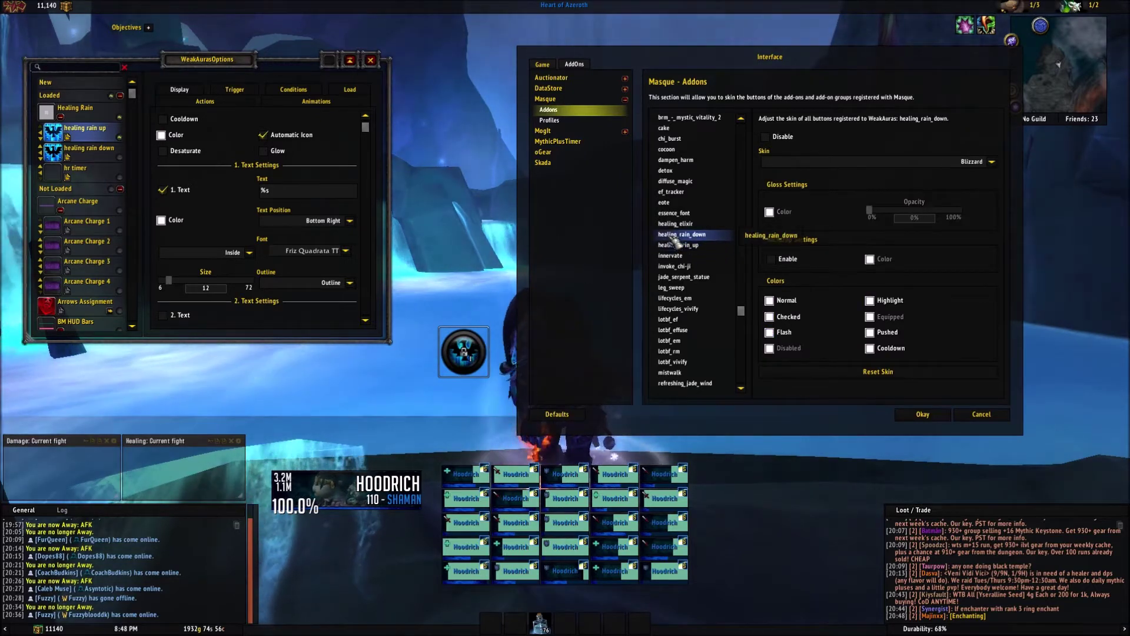
click(88, 149)
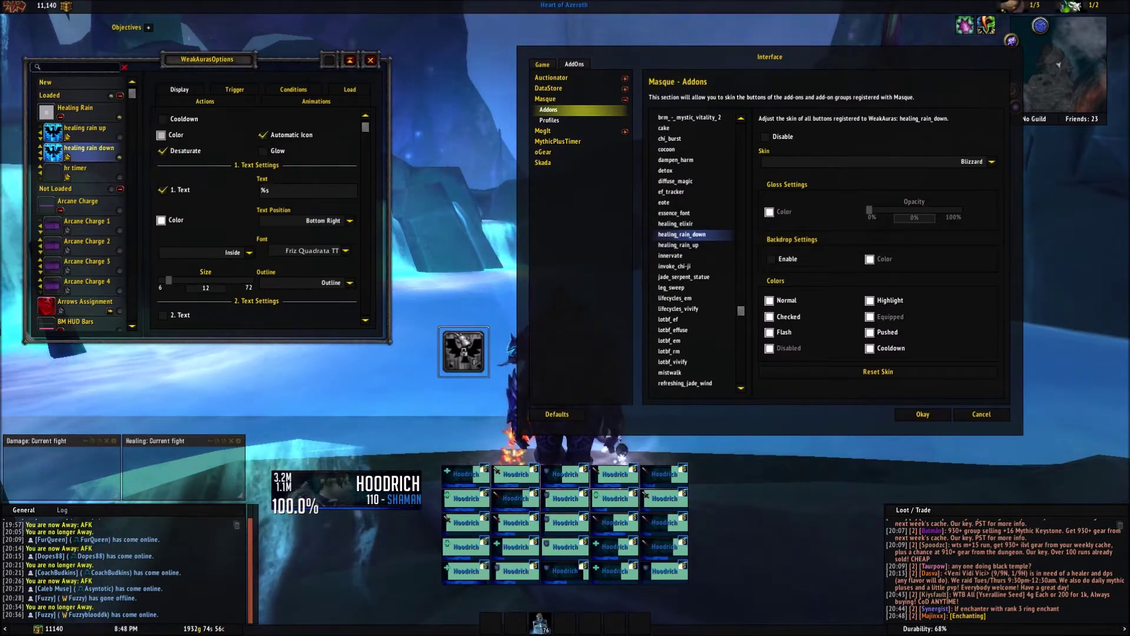
click(85, 128)
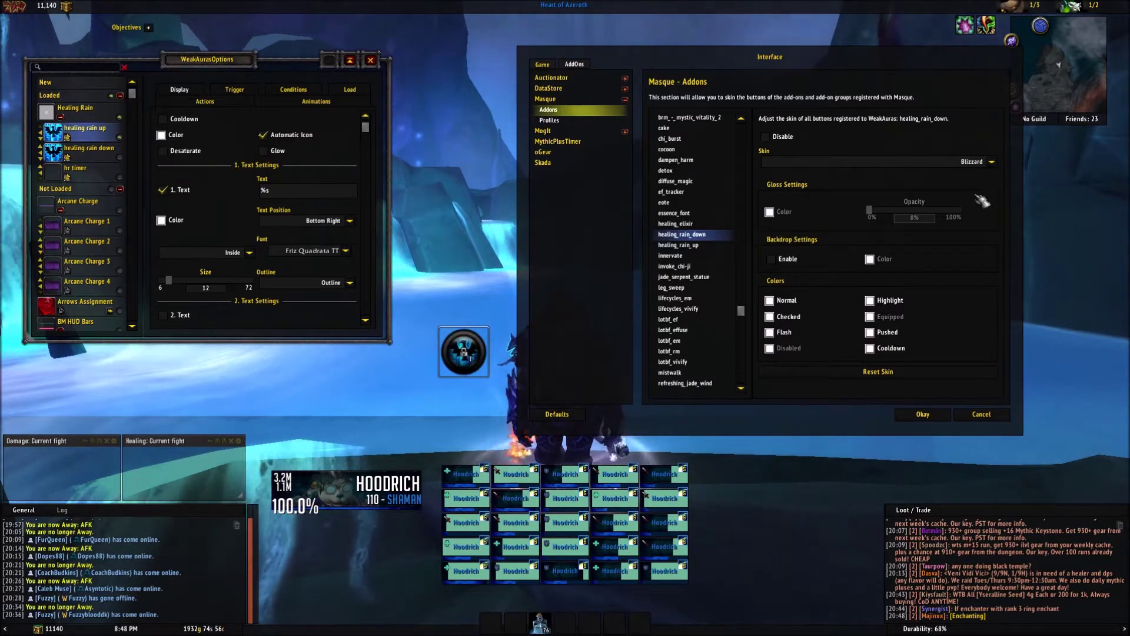
click(965, 163)
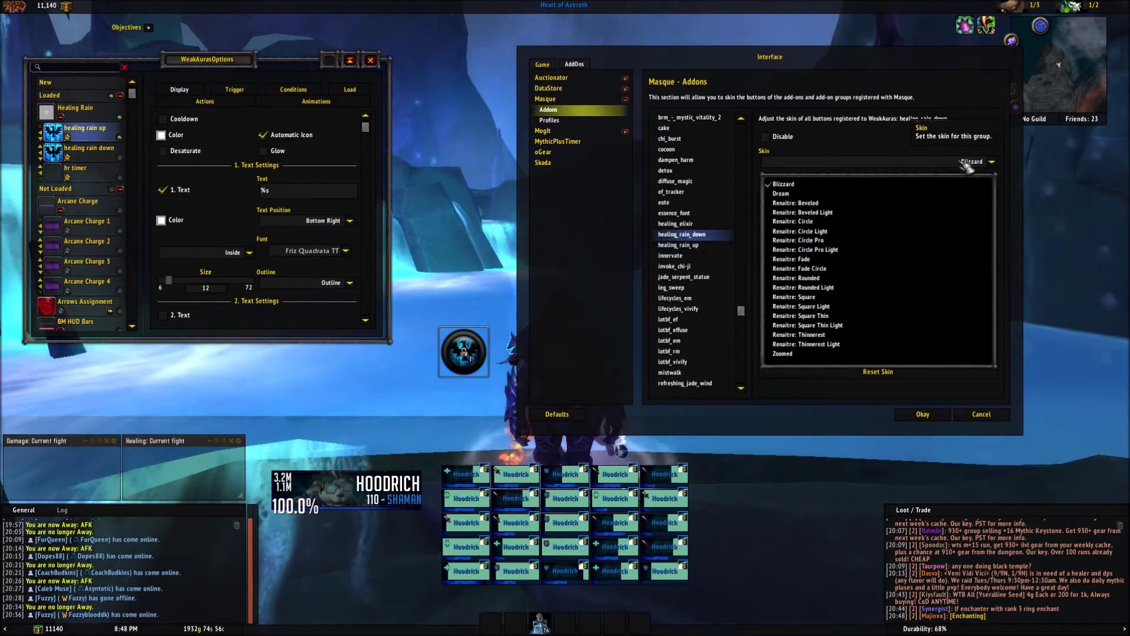
click(833, 222)
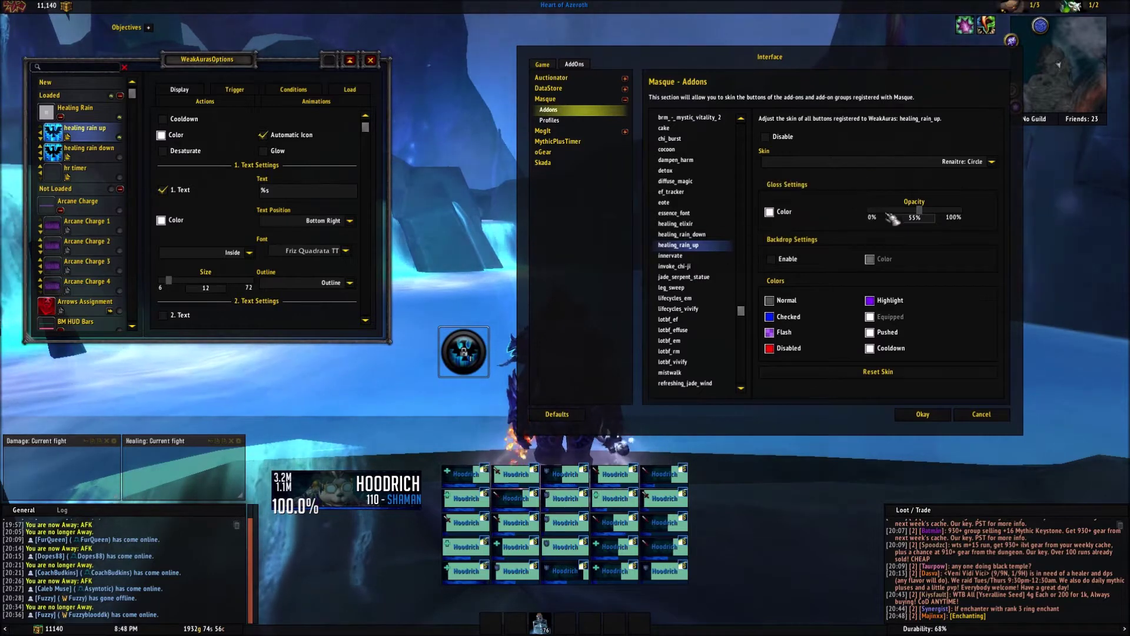
click(733, 233)
mouse_move(919, 210)
mouse_down()
mouse_move(877, 217)
mouse_move(920, 210)
mouse_up()
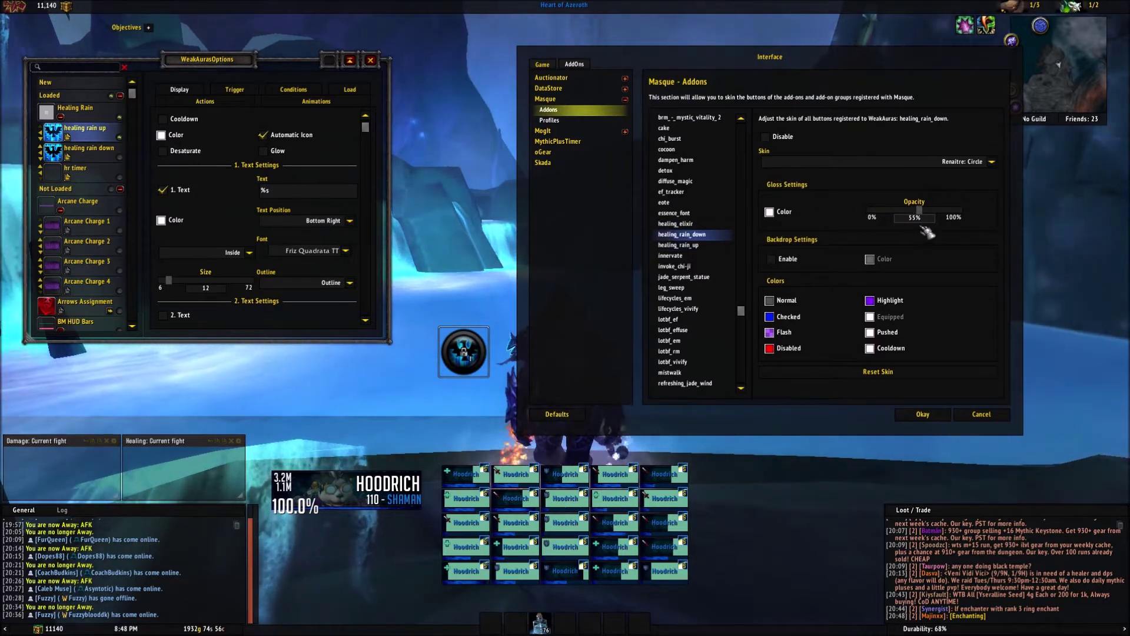